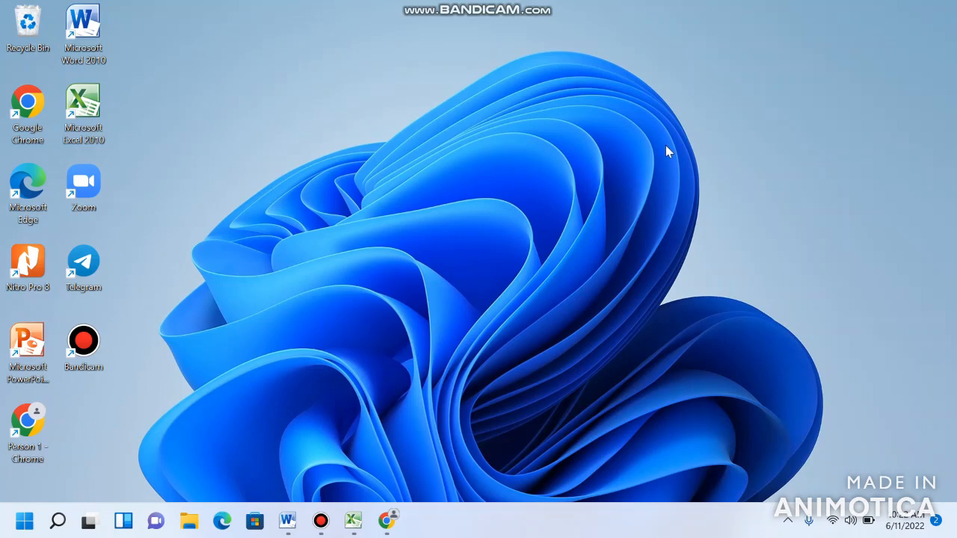
click(287, 521)
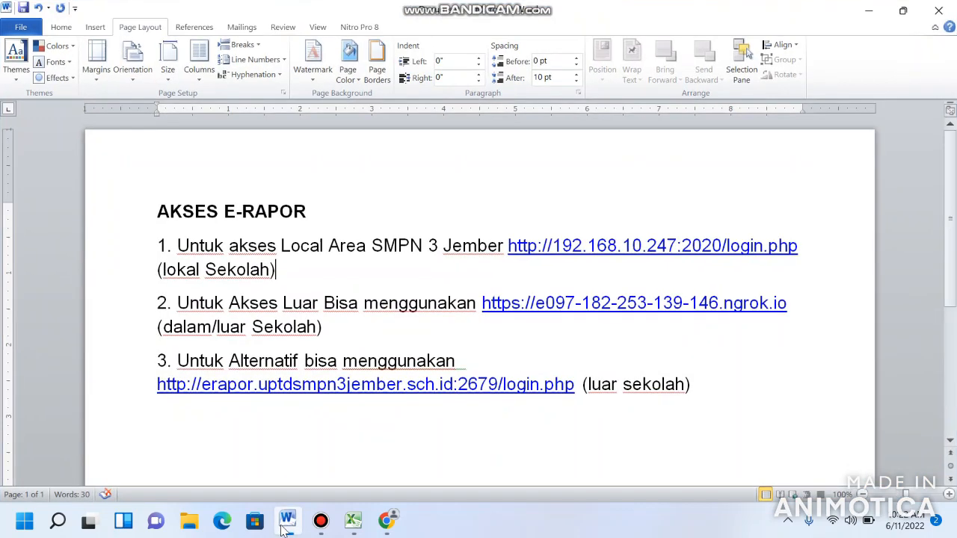
click(442, 439)
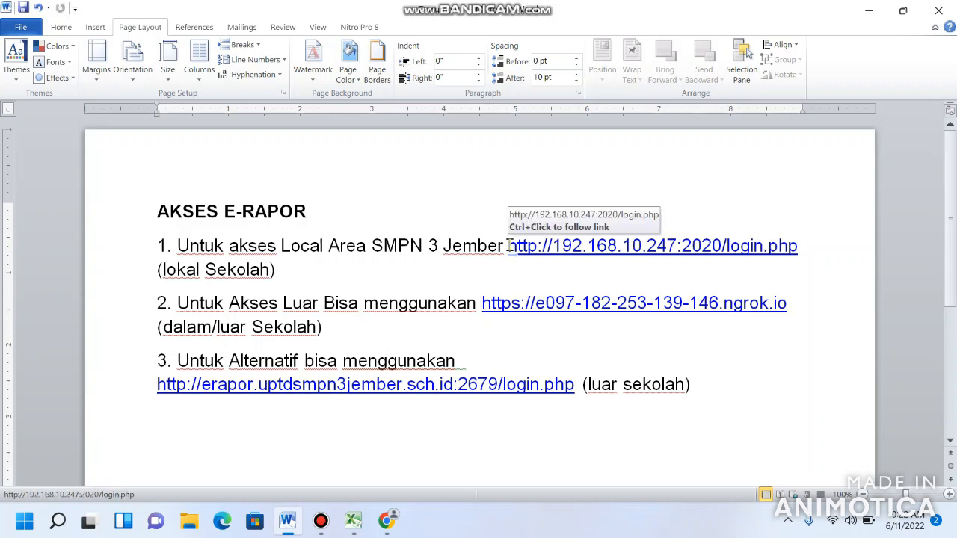
drag(507, 246, 805, 247)
key(ctrl+c)
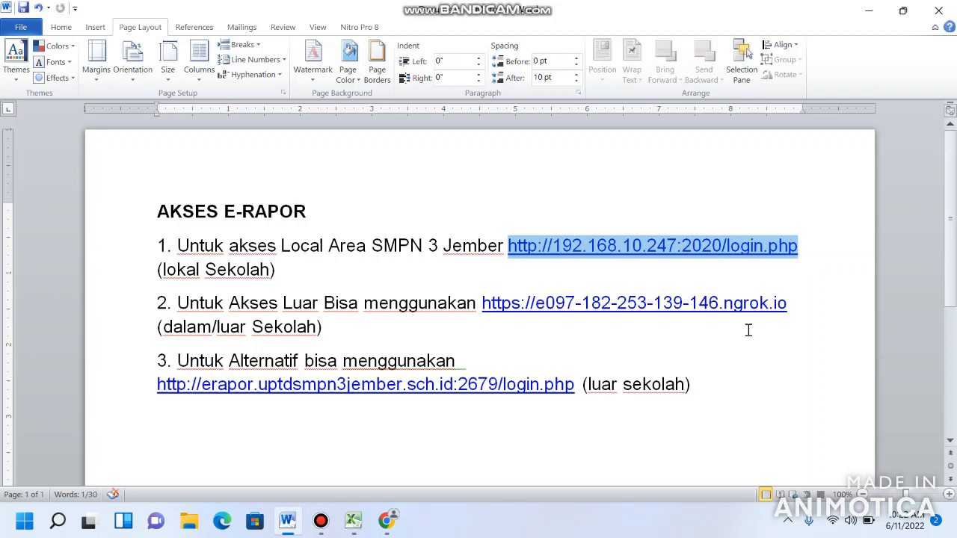
click(863, 11)
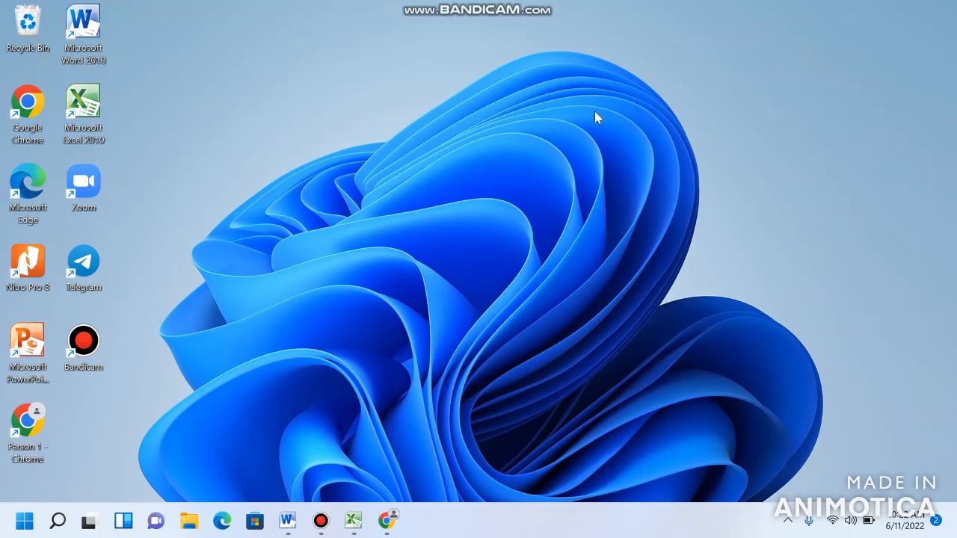
Open Chrome with the Person 1 profile and load the copied e-Rapor login address.
double_click(41, 109)
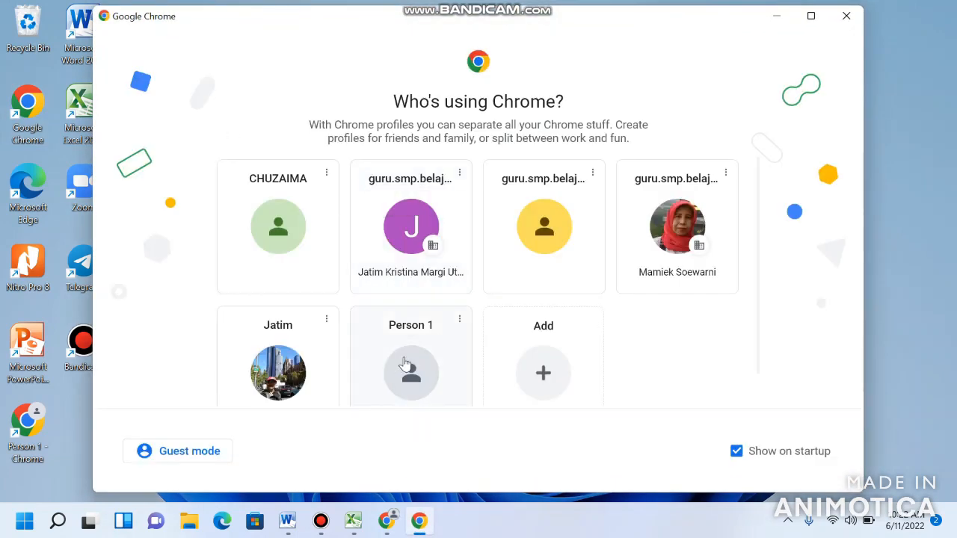
click(403, 364)
click(146, 39)
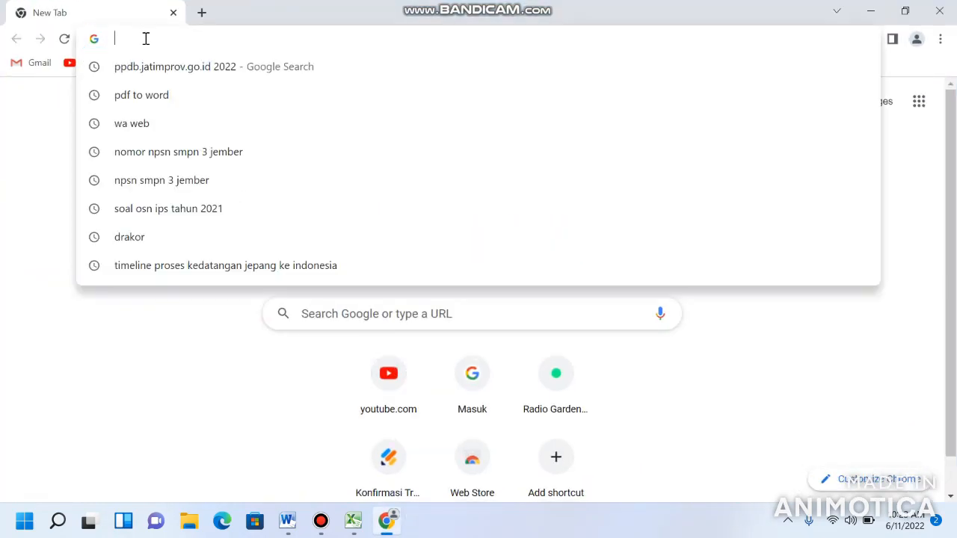
key(ctrl+v)
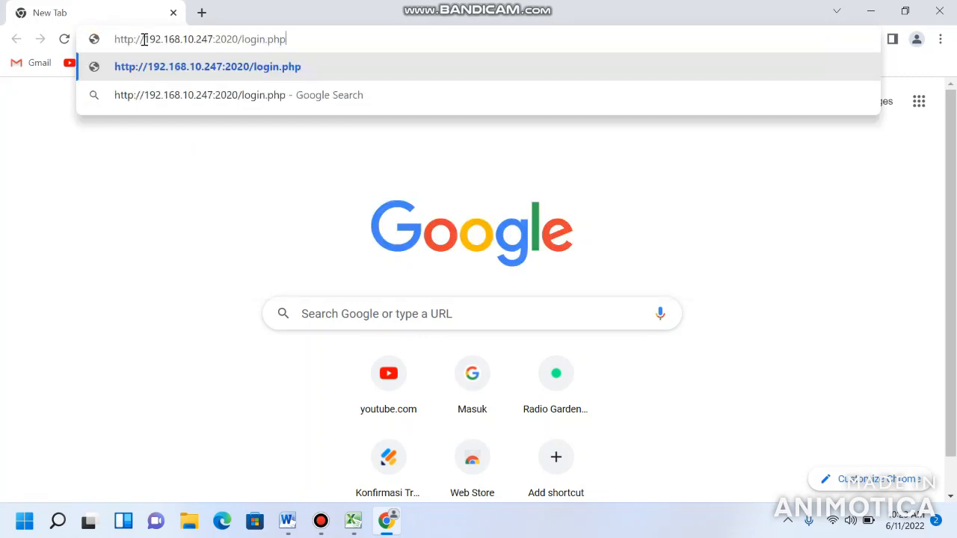
key(Return)
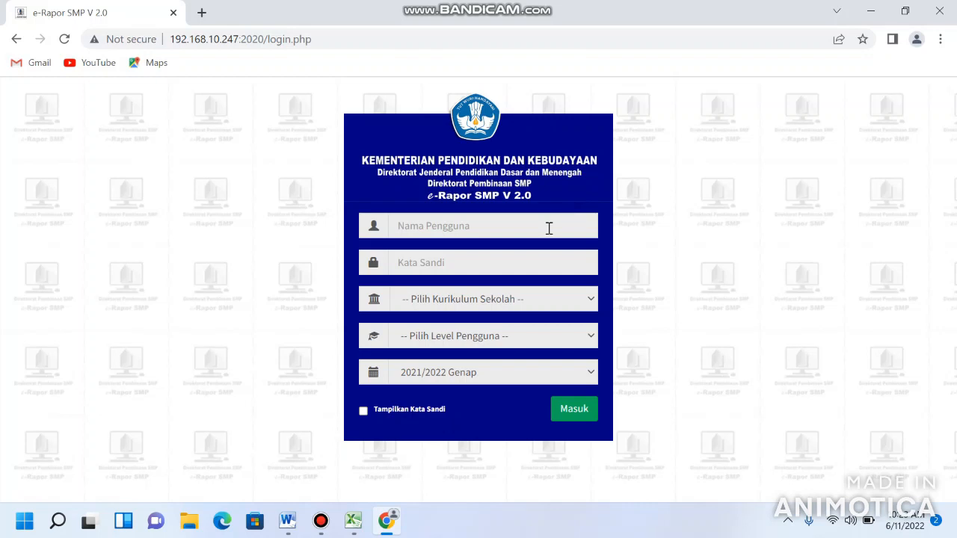
click(430, 229)
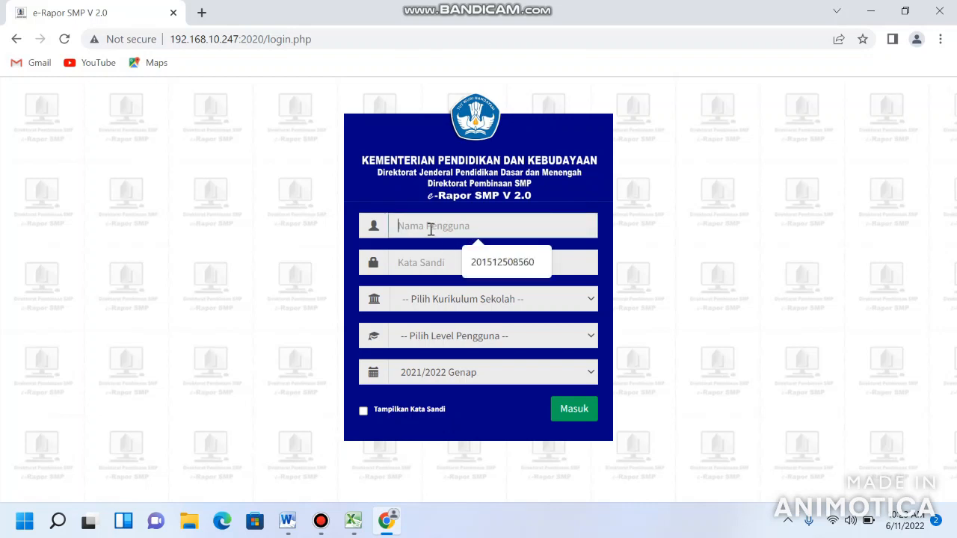
click(456, 181)
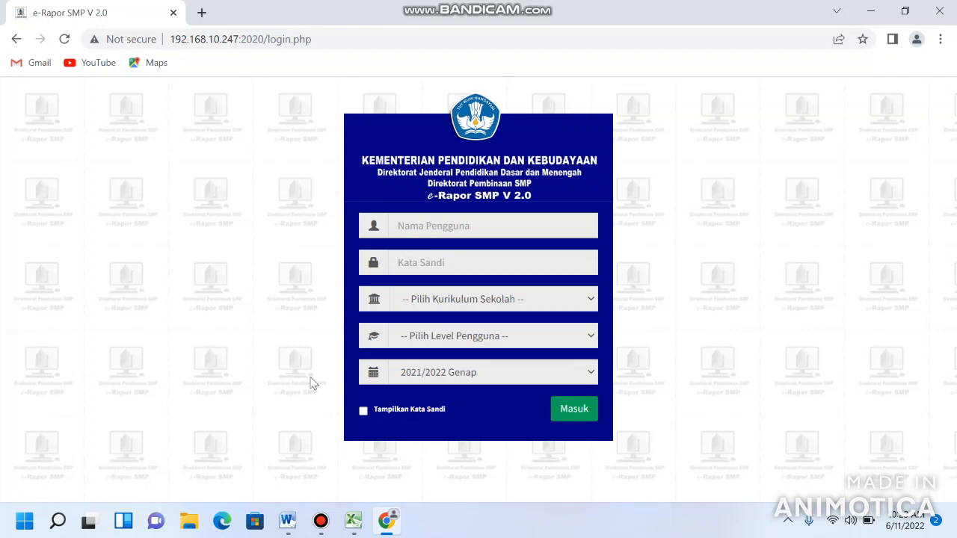
Switch to Excel and copy the teacher's user ID in cell B43 of the Data User eRapor sheet.
click(353, 521)
scroll(299, 307, up, 13)
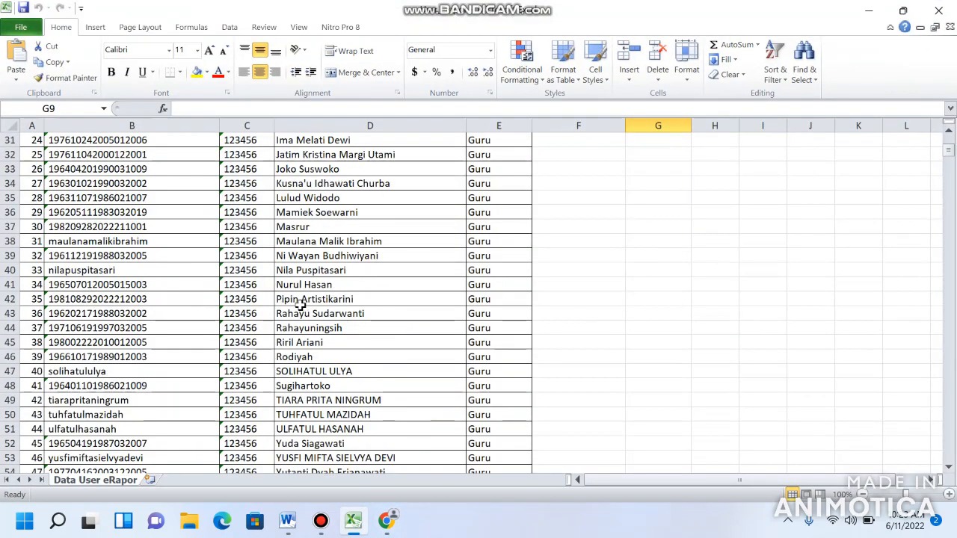
scroll(281, 285, down, 4)
scroll(278, 277, down, 1)
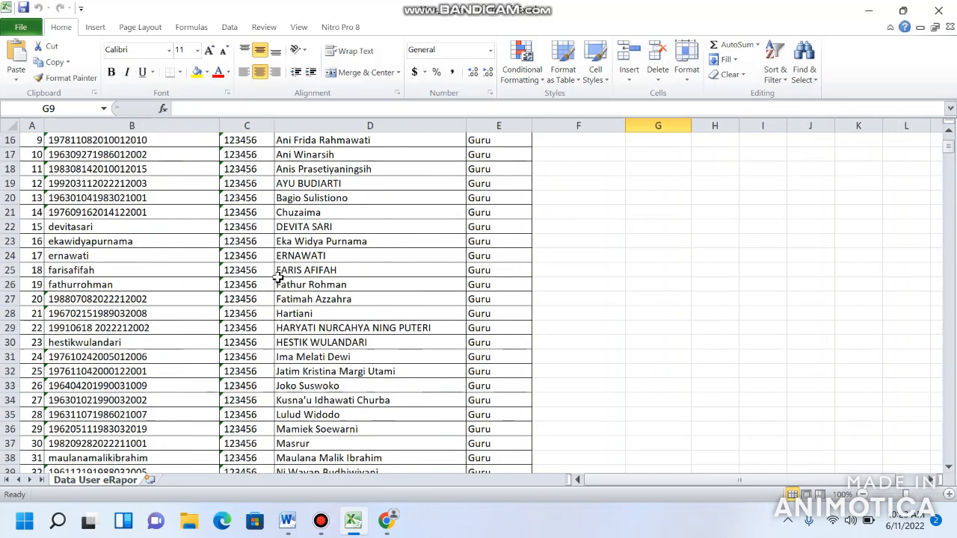
scroll(278, 276, up, 5)
scroll(281, 273, down, 10)
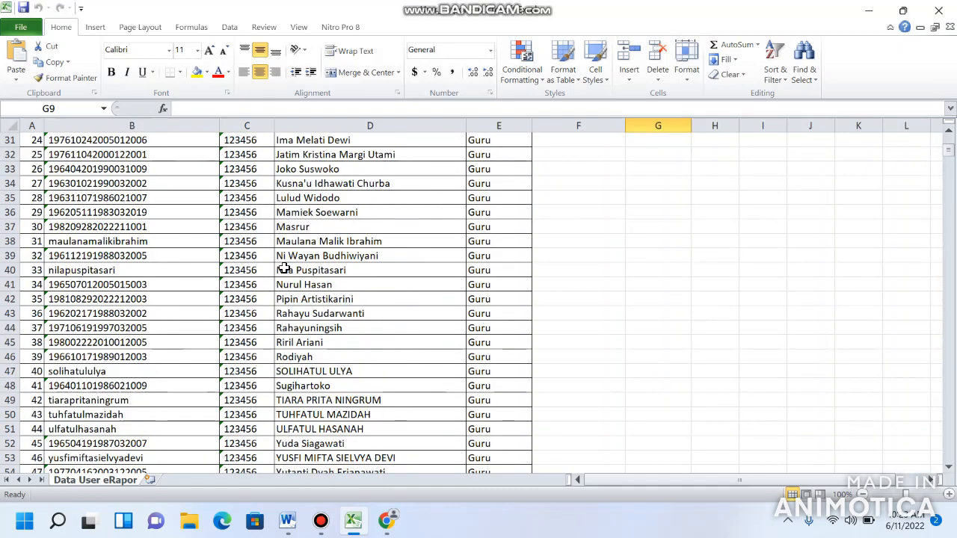
scroll(284, 269, down, 3)
scroll(284, 269, up, 1)
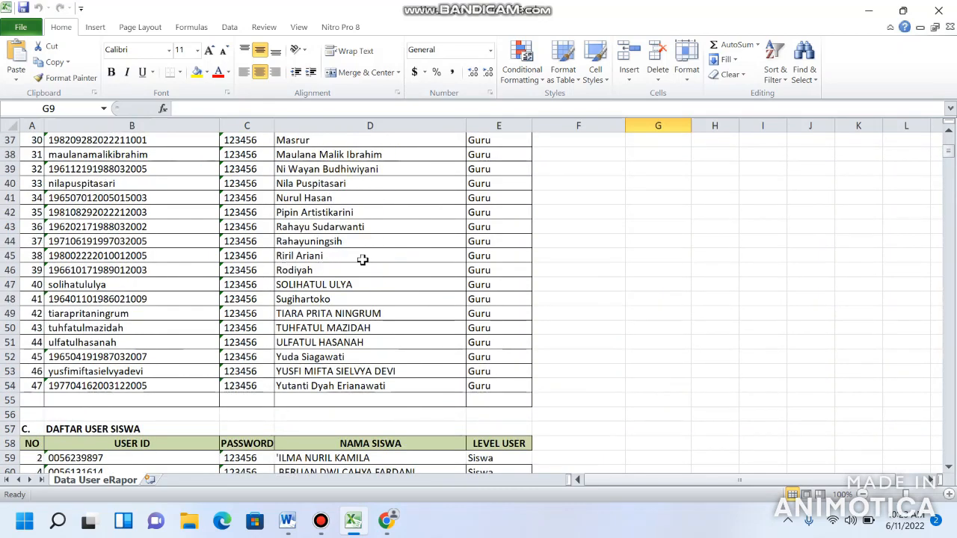
click(199, 228)
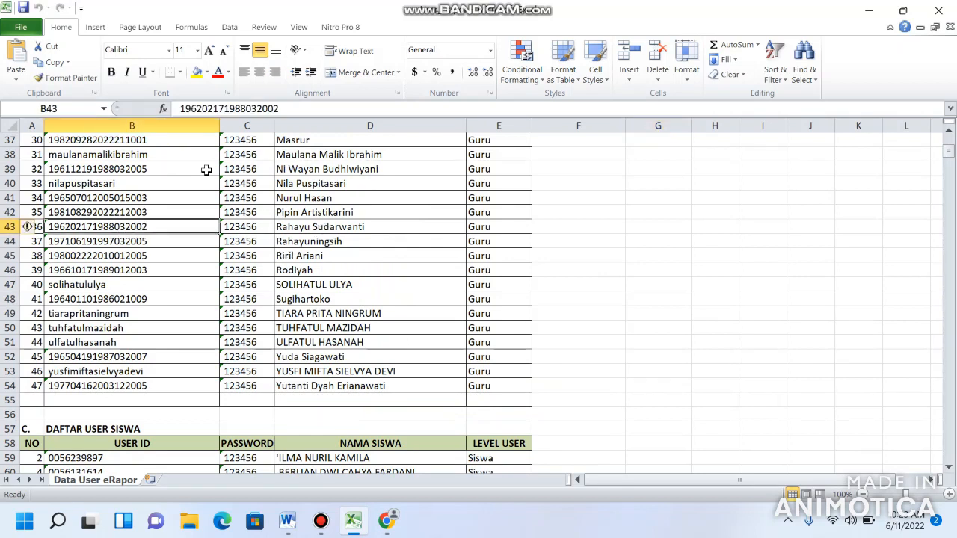
drag(278, 109, 177, 109)
key(ctrl+c)
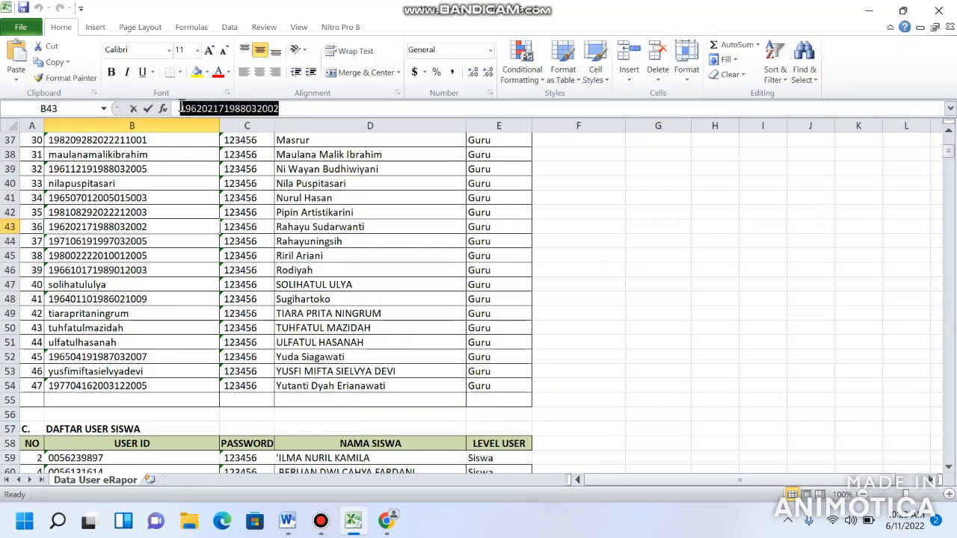
Return to the e-Rapor login page in Chrome, paste the copied user ID as Nama Pengguna and enter the account password.
click(869, 11)
click(427, 224)
key(ctrl+v)
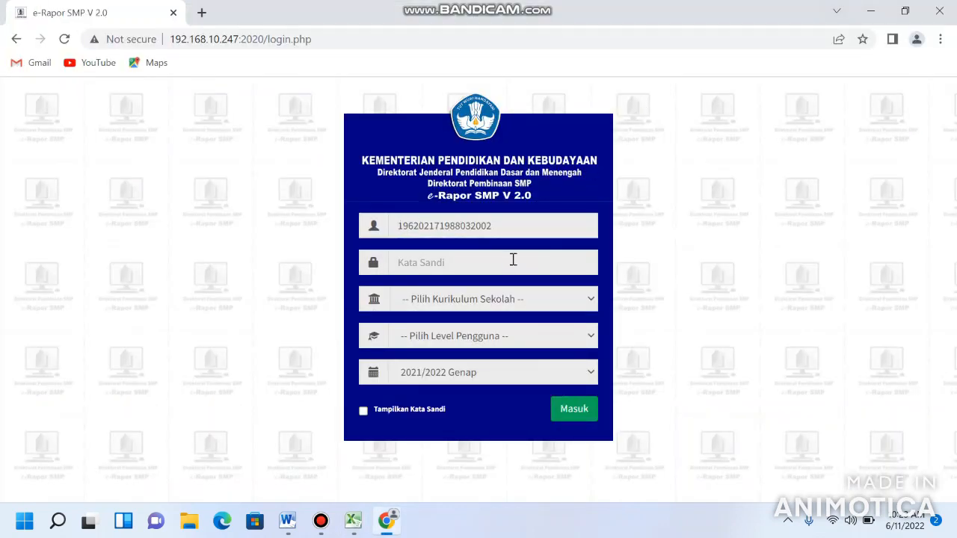
click(484, 262)
text(******)
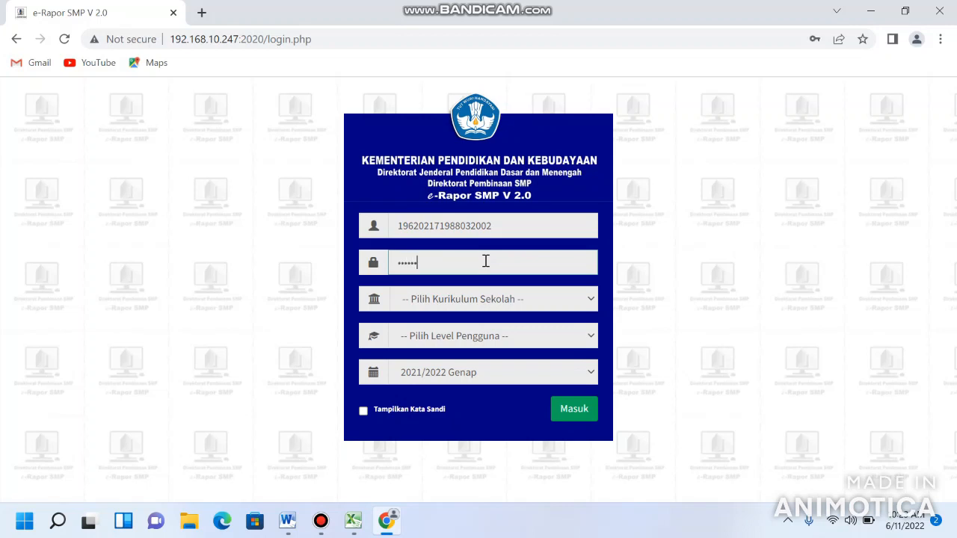
Choose the K-2013 Paket curriculum and the Guru user level, and log in for 2021/2022 Genap.
click(441, 307)
click(439, 335)
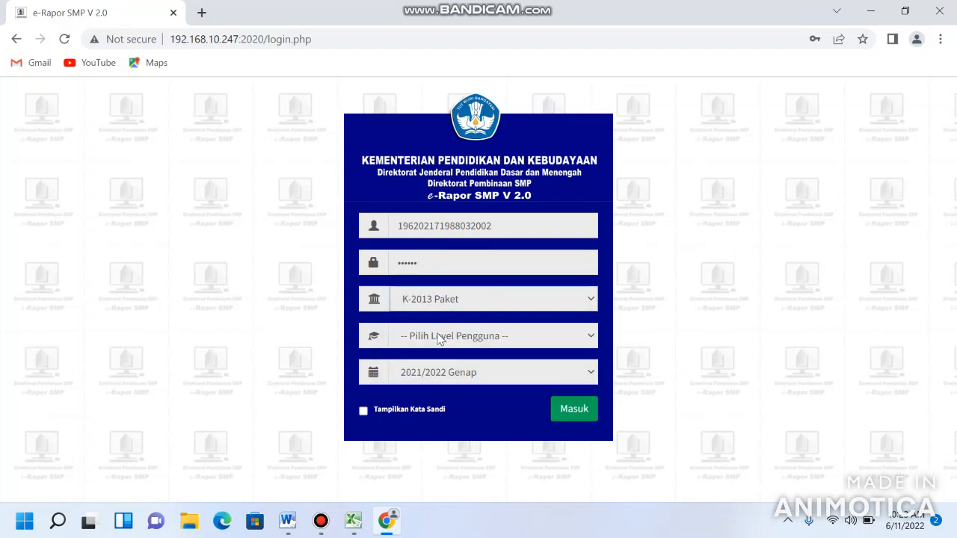
click(439, 338)
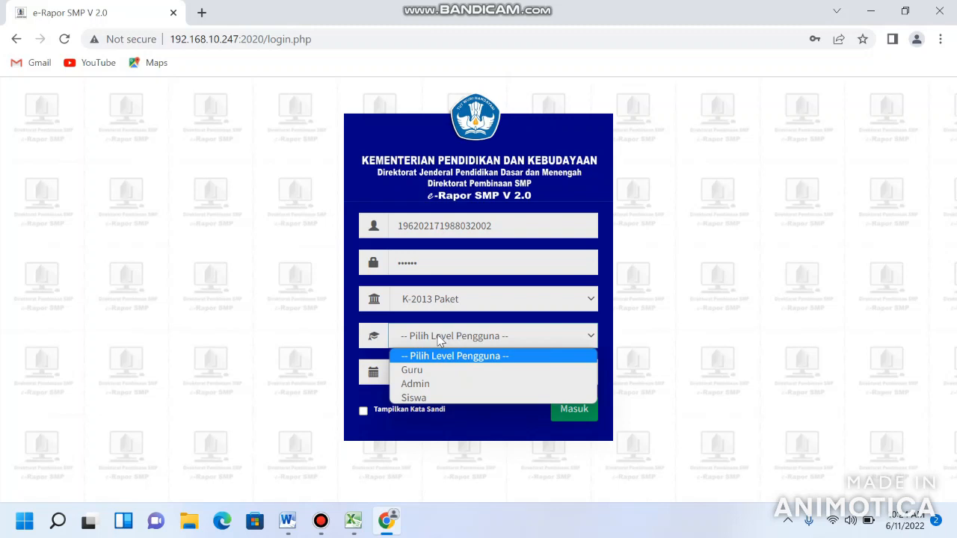
click(412, 370)
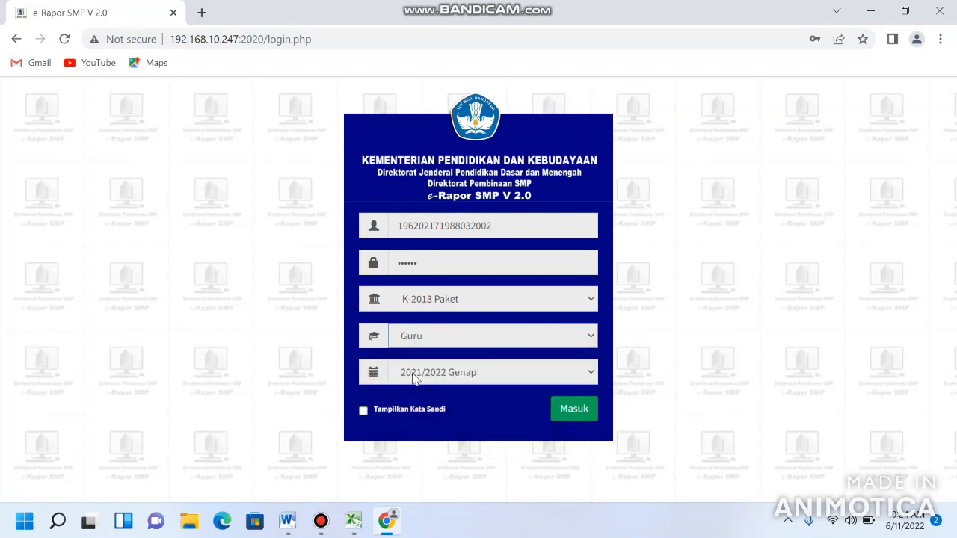
click(432, 339)
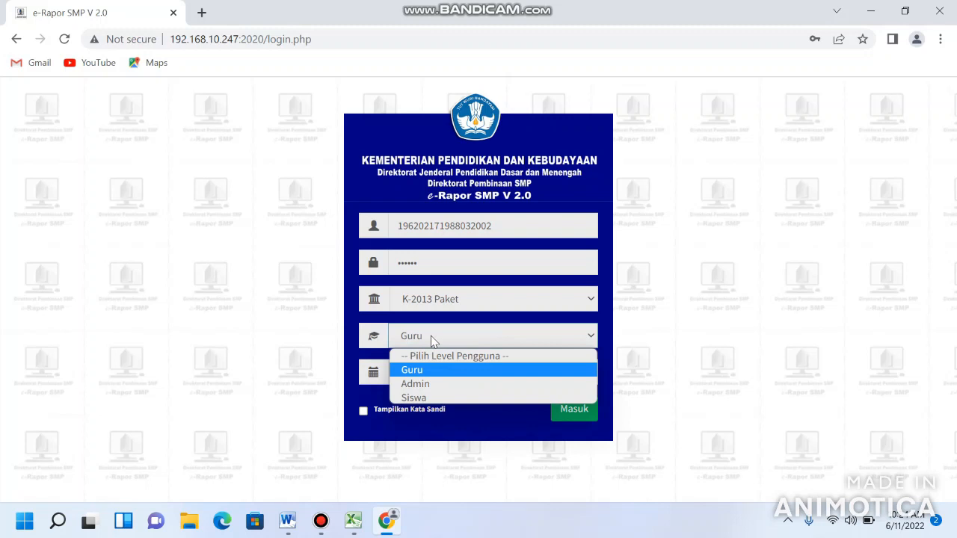
click(431, 336)
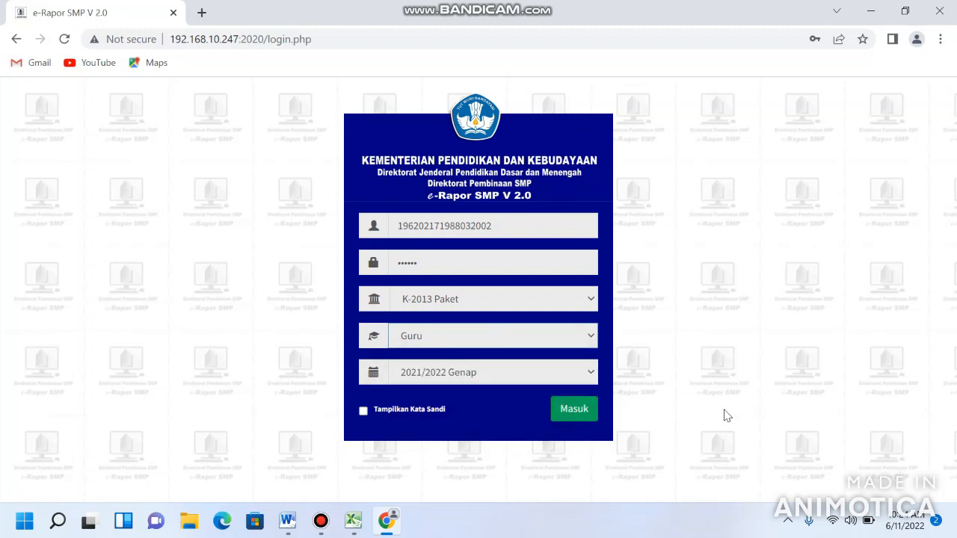
click(567, 421)
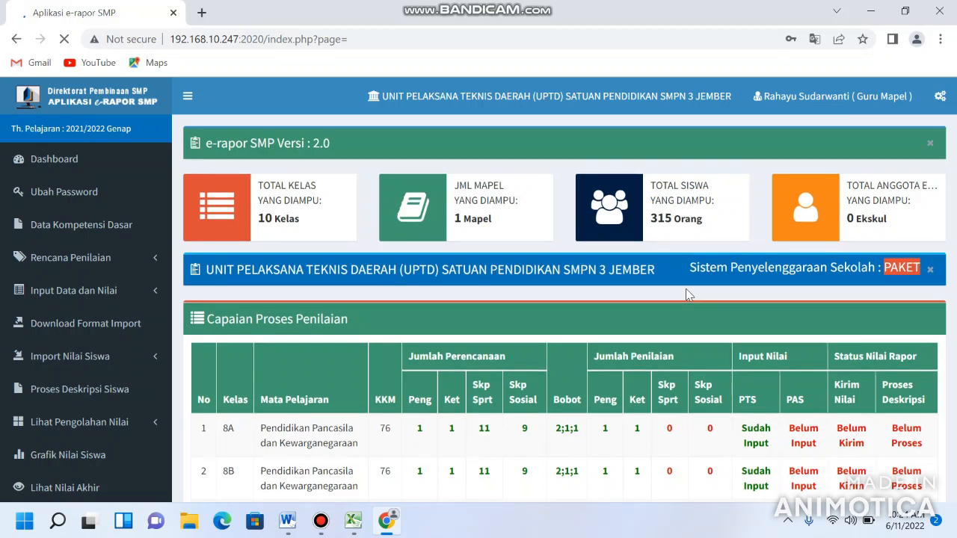
Examine the Capaian Proses Penilaian table on the dashboard for each class's assessment and score-entry status.
click(839, 251)
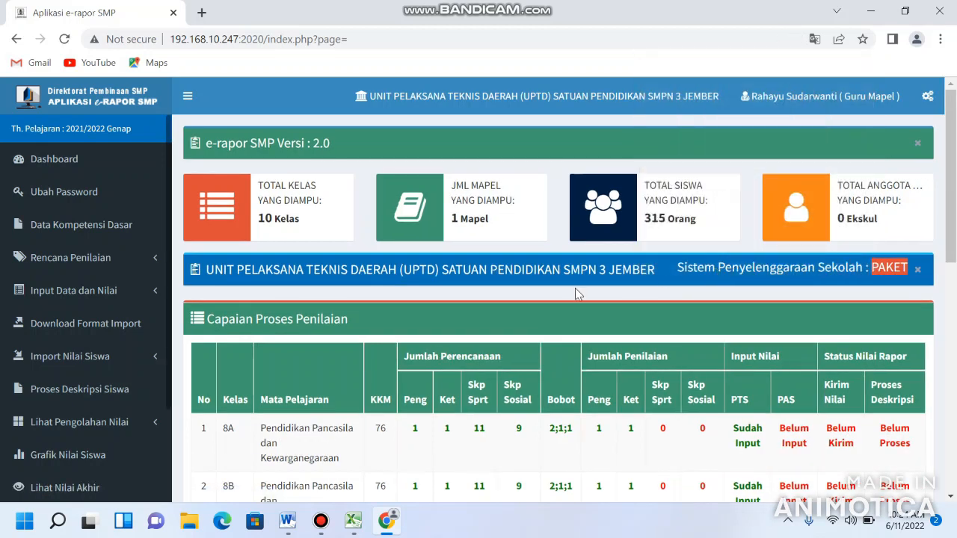
scroll(596, 265, down, 6)
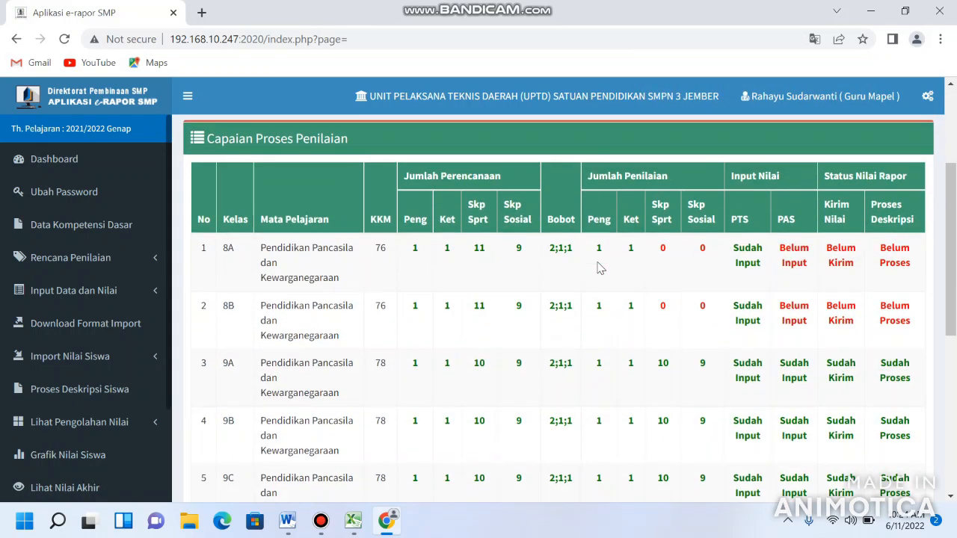
scroll(598, 261, up, 5)
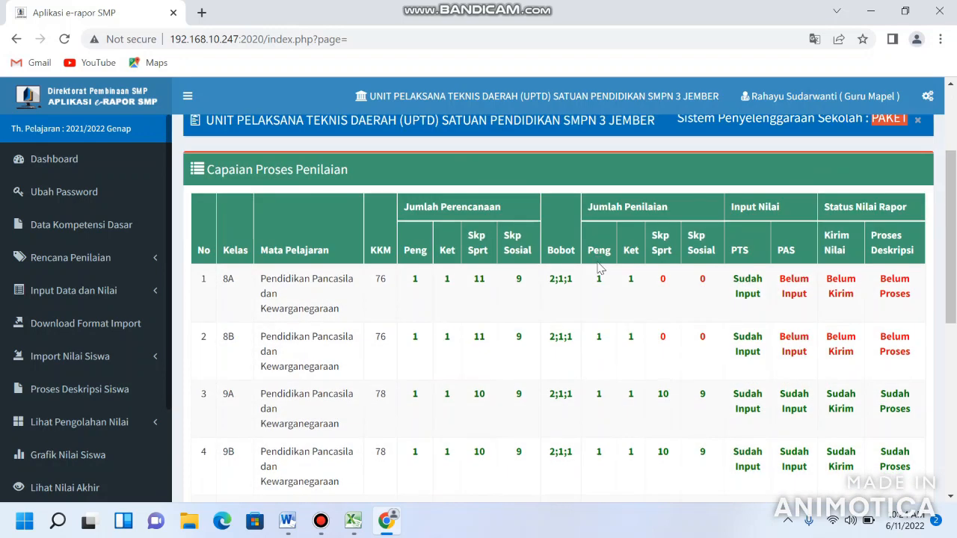
scroll(598, 267, down, 1)
Open Input Nilai Pengetahuan for class 8A, subject Pendidikan Pancasila dan Kewarganegaraan and assessment P. 1 (P1).
click(93, 297)
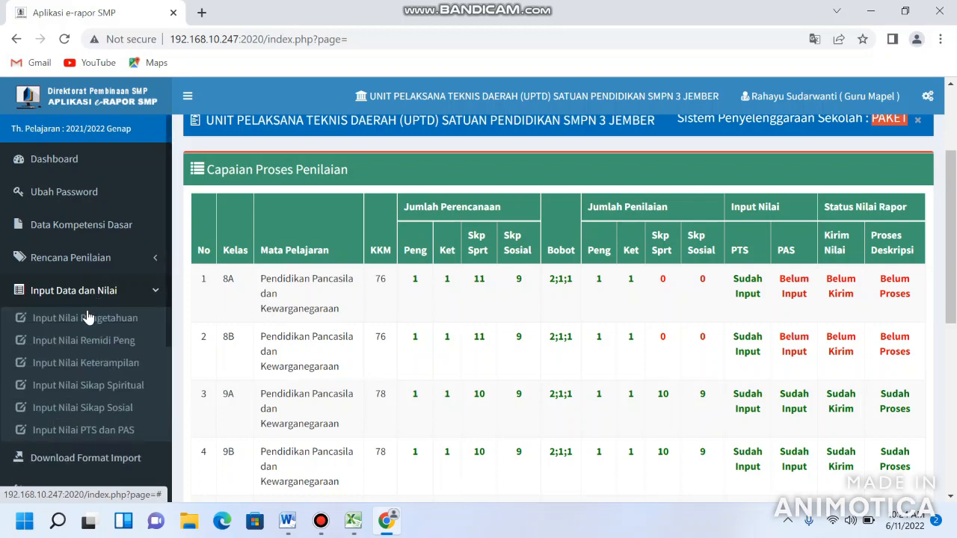
click(91, 318)
click(363, 187)
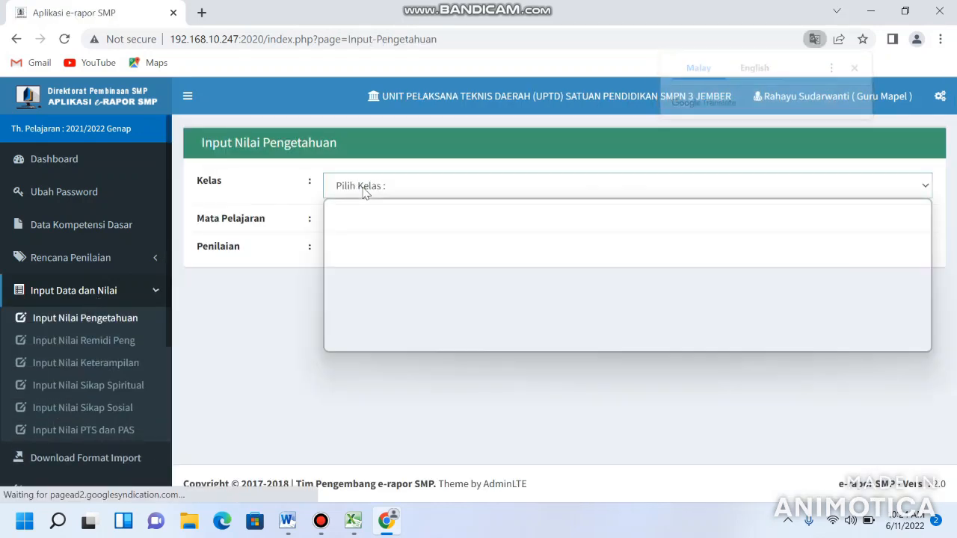
click(341, 221)
click(351, 223)
click(352, 258)
click(344, 262)
click(345, 297)
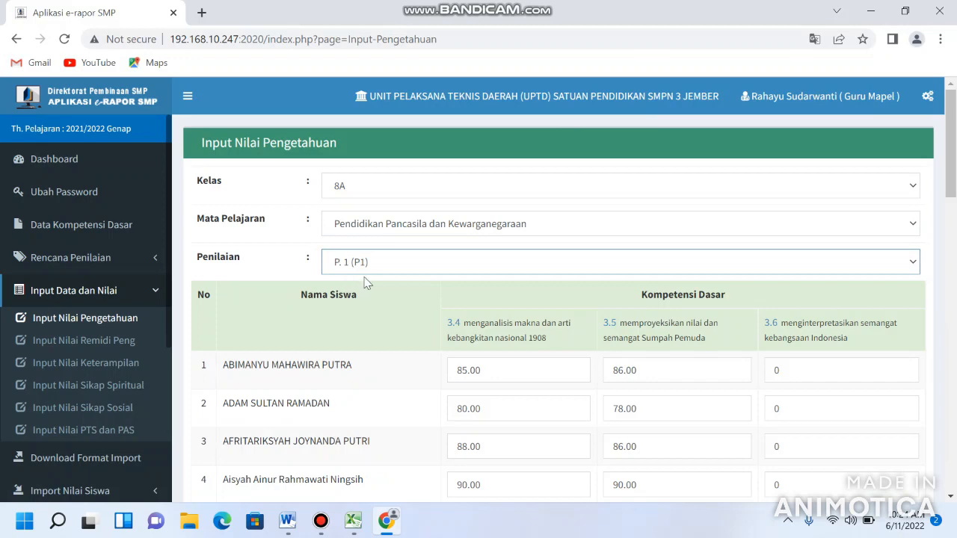
Review the class 8A students' knowledge scores for competencies 3.4, 3.5 and 3.6 through to the end of the form.
scroll(494, 255, down, 2)
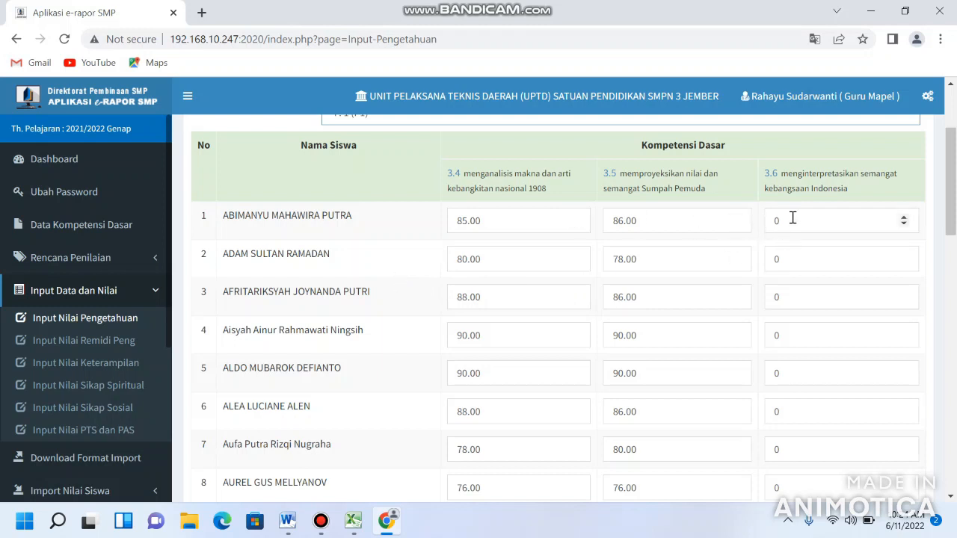
scroll(792, 217, down, 7)
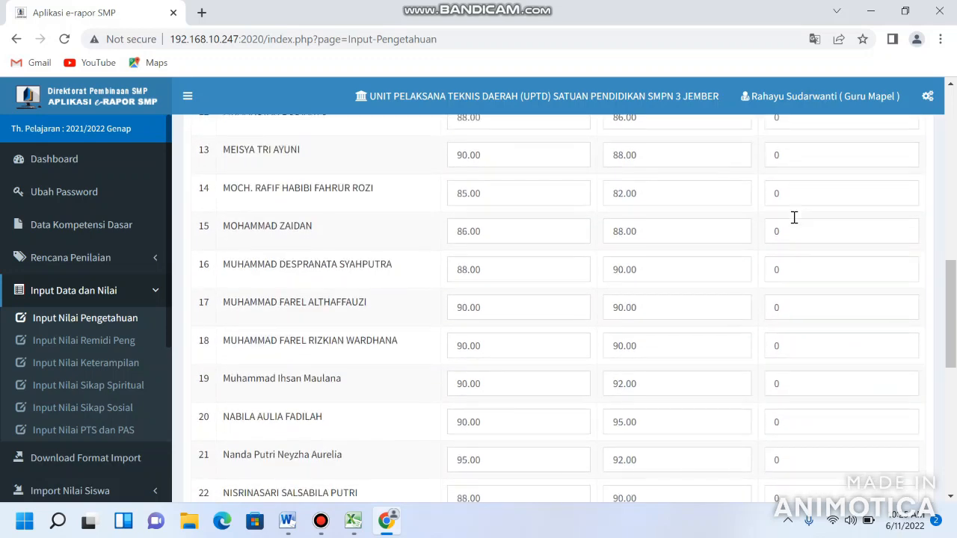
scroll(792, 218, down, 7)
scroll(794, 219, up, 5)
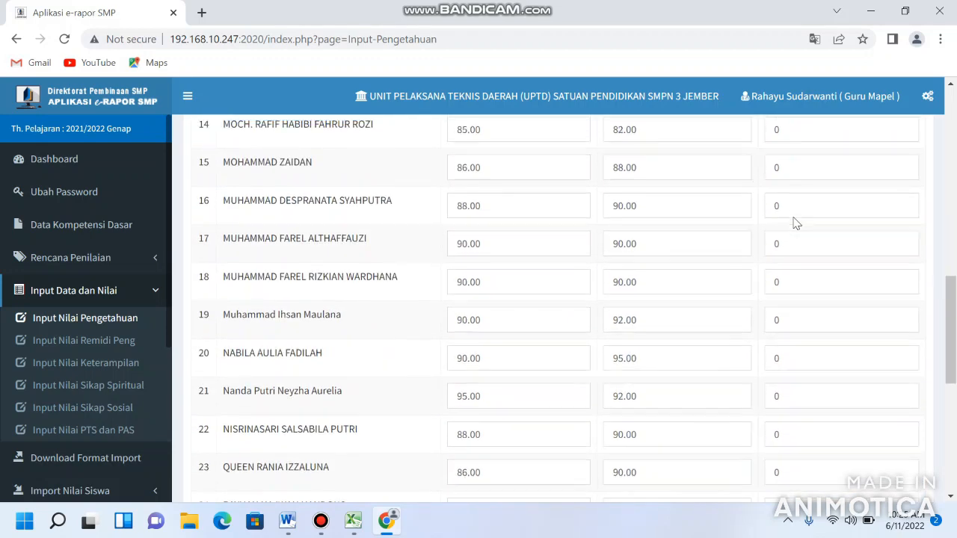
scroll(794, 220, up, 10)
scroll(793, 224, down, 5)
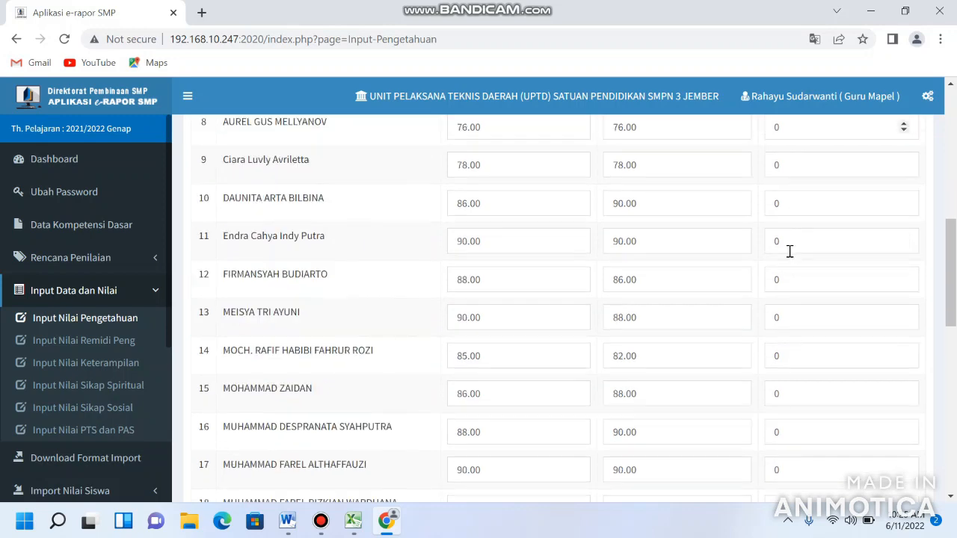
scroll(789, 252, down, 10)
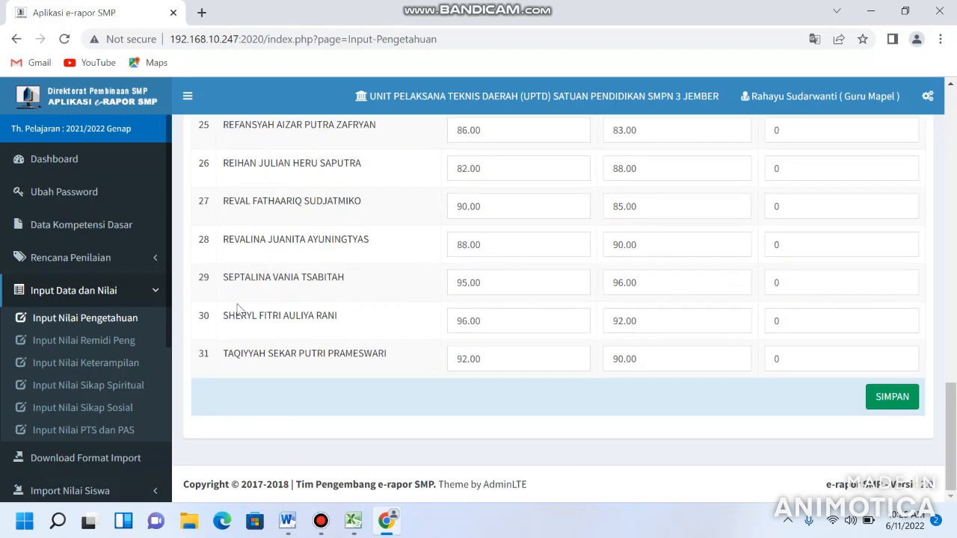
Open the Import Nilai Pengetahuan page for importing daily knowledge scores from a file.
click(122, 322)
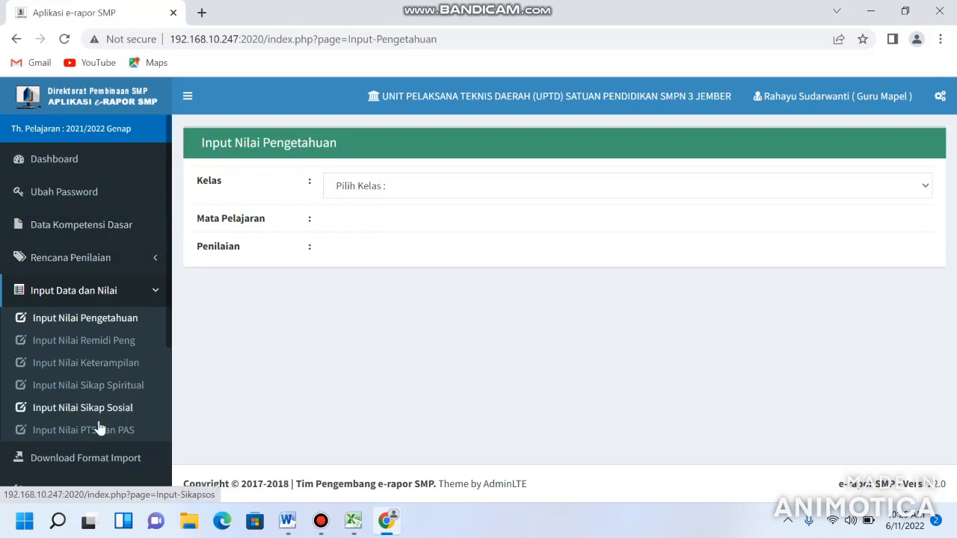
click(117, 298)
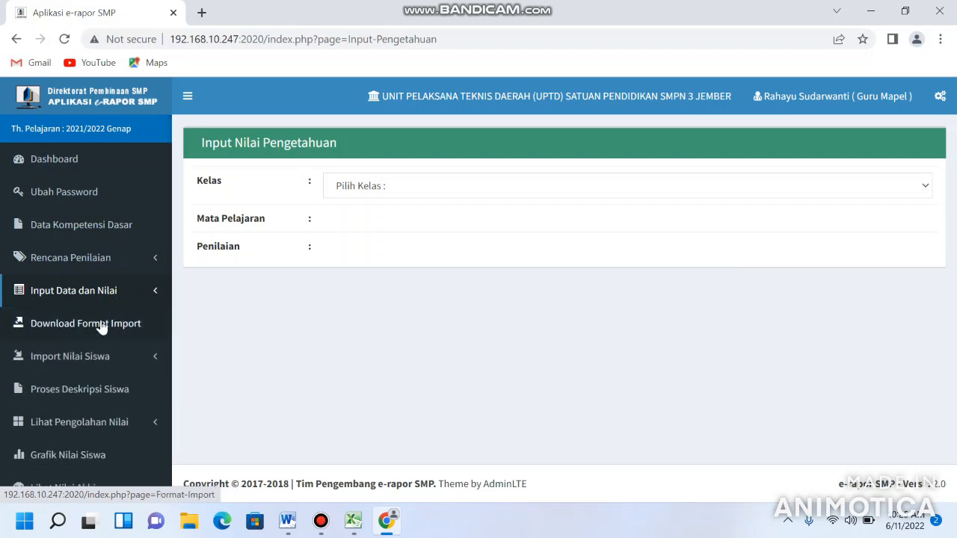
click(79, 364)
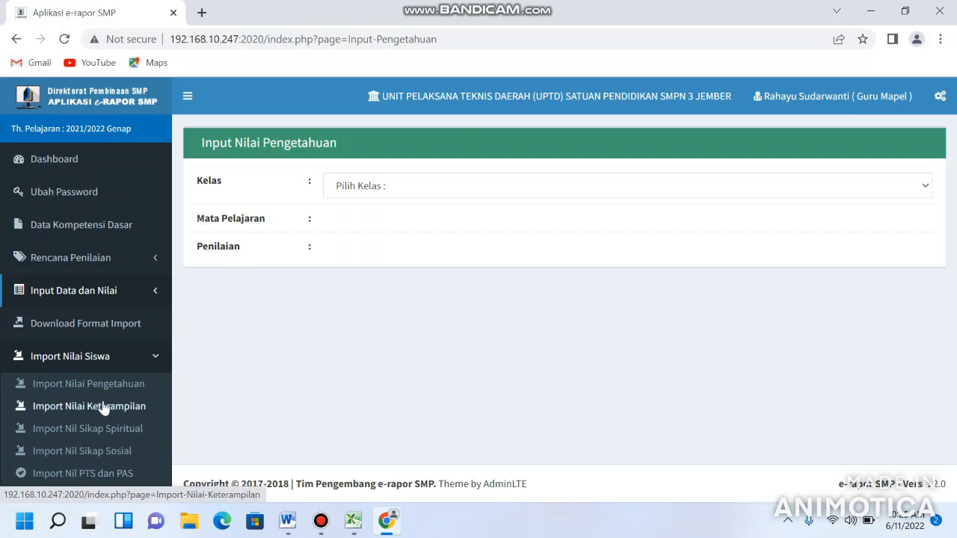
click(119, 364)
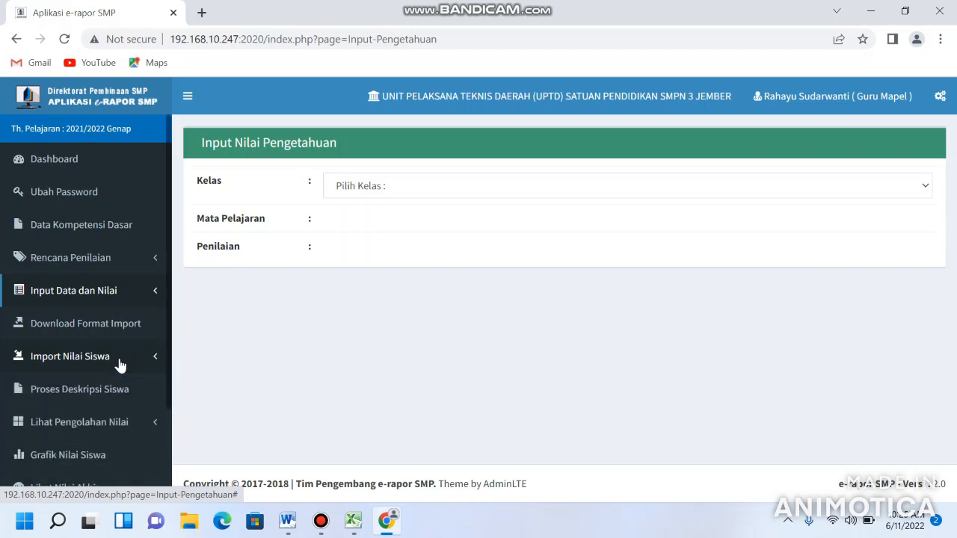
click(120, 364)
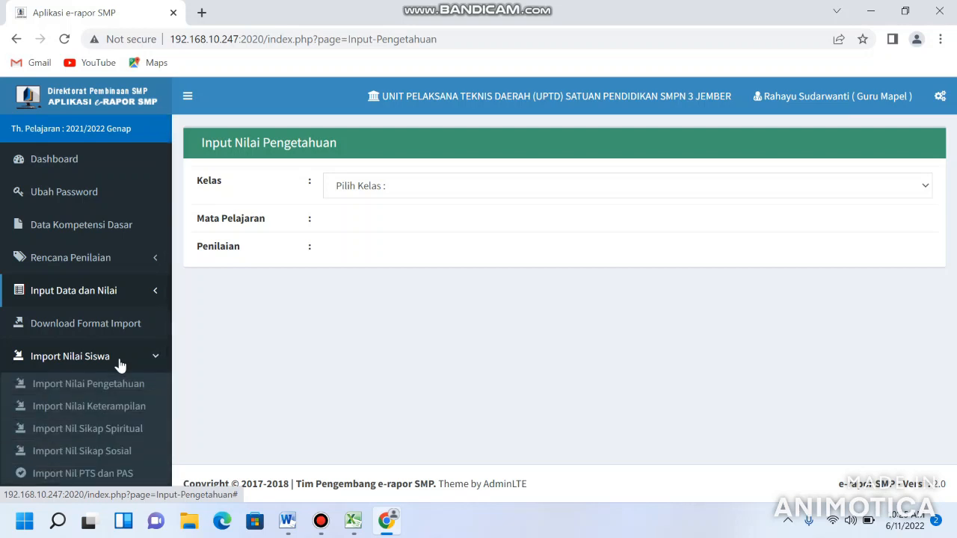
click(102, 389)
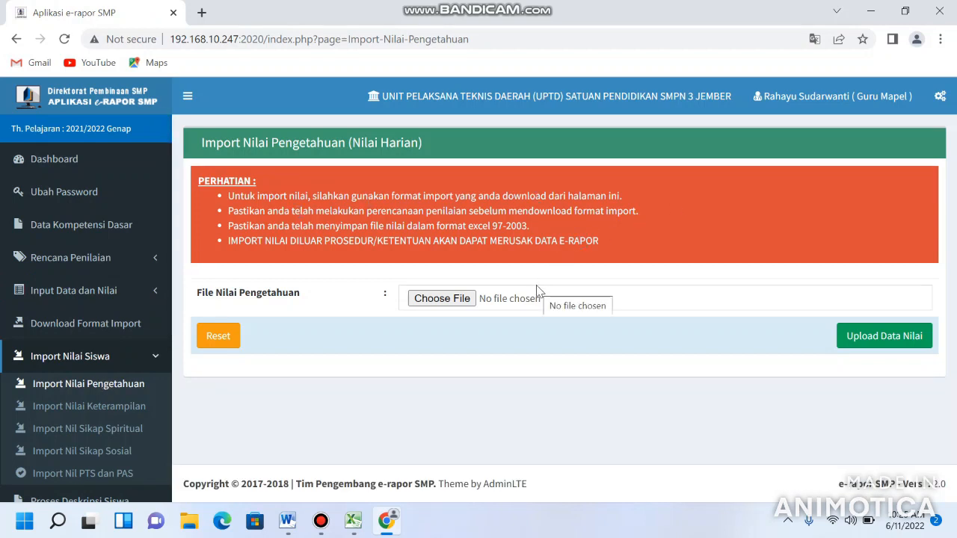
Upload F_KD_Peng_Pendidikan Pancasila dan Kewarganegaraan_8A.xls from Downloads as the knowledge score file and check the imported scores.
click(443, 303)
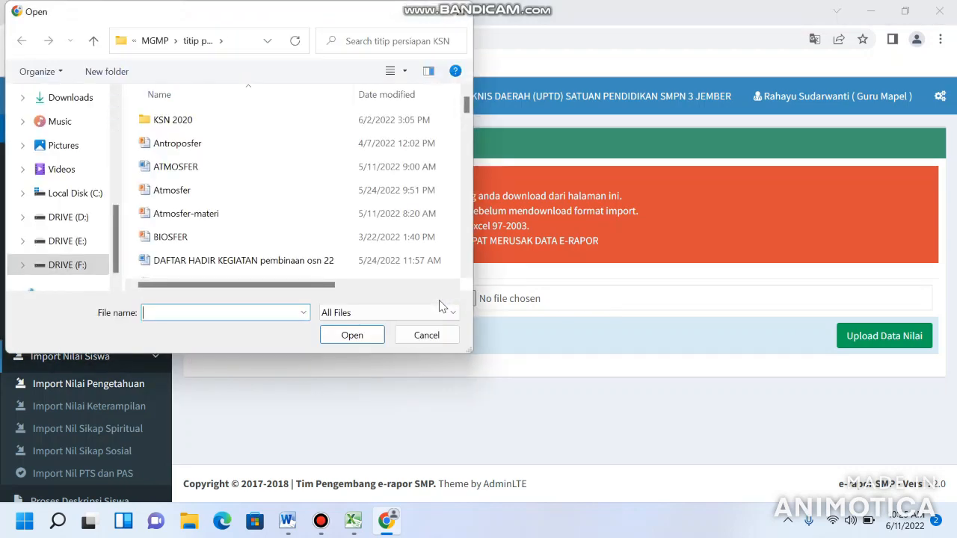
drag(113, 200, 116, 110)
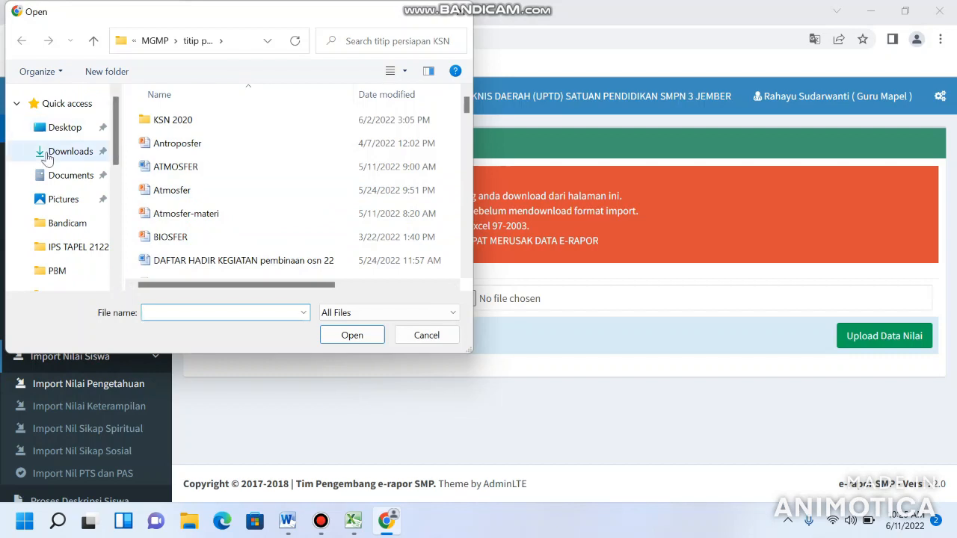
click(45, 153)
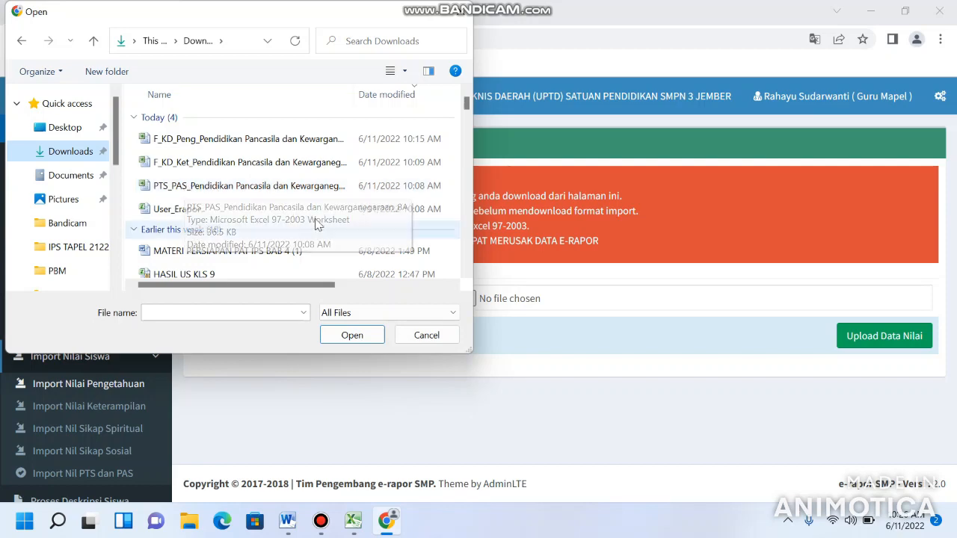
click(197, 144)
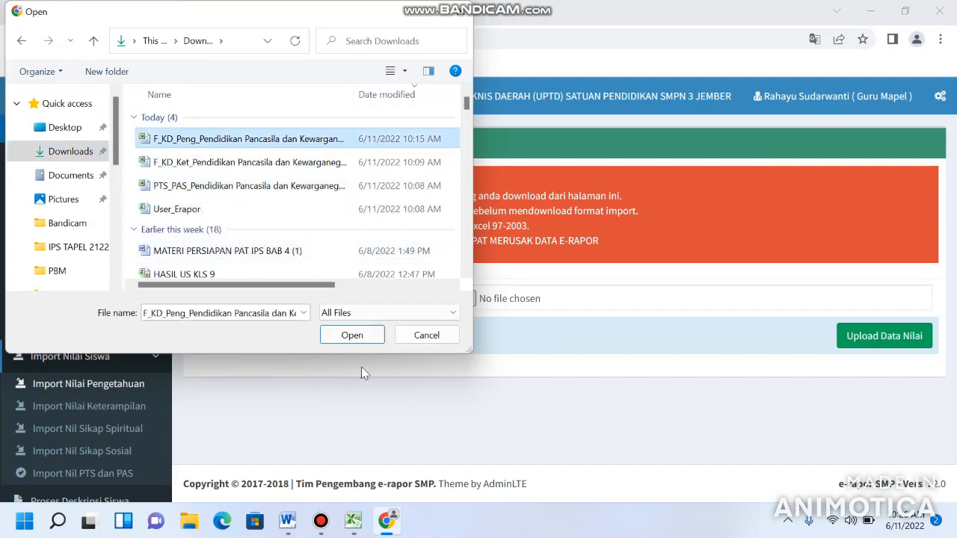
click(345, 343)
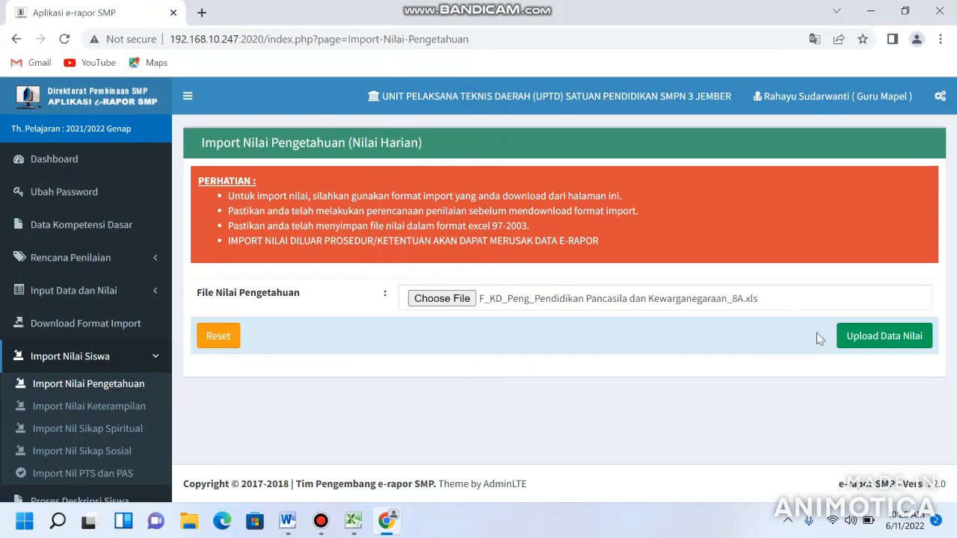
click(874, 336)
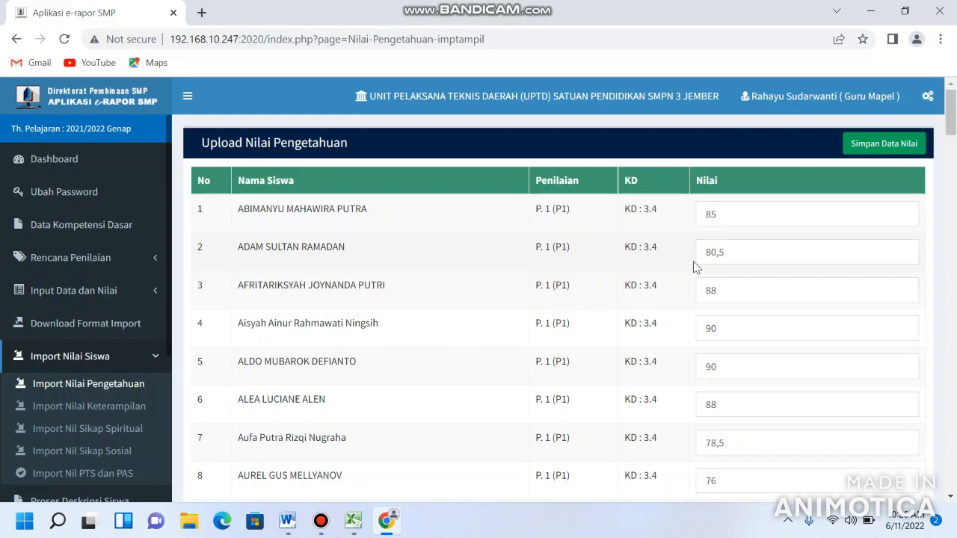
scroll(696, 267, down, 1)
scroll(698, 261, up, 1)
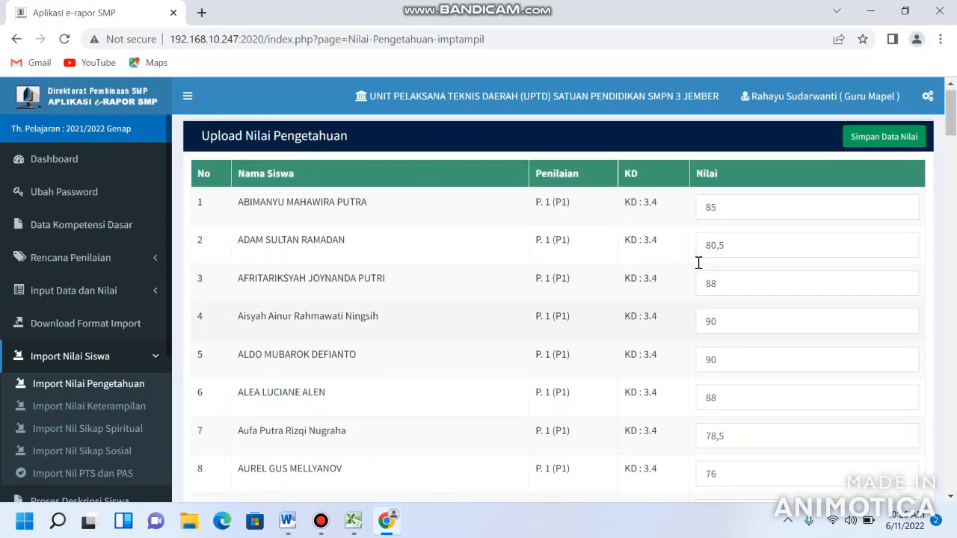
scroll(739, 261, down, 4)
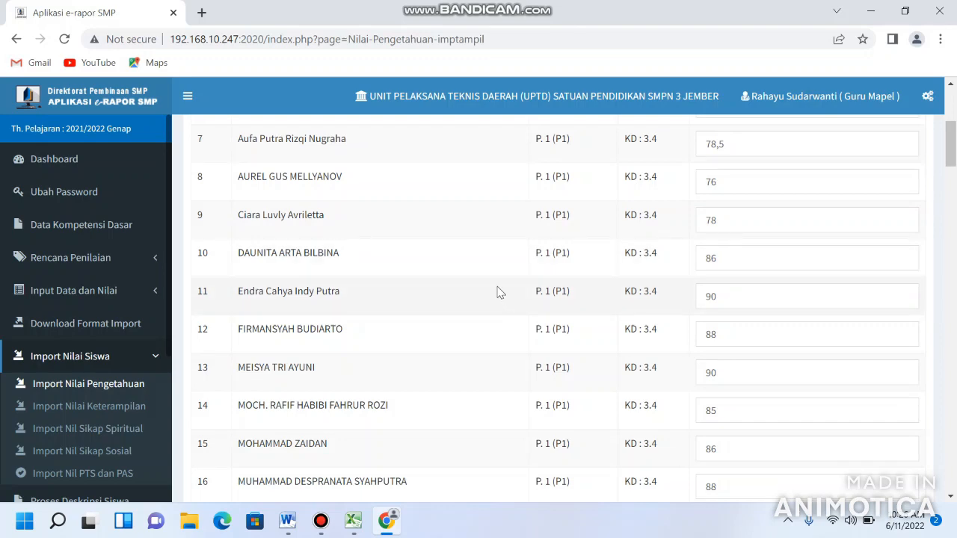
Switch to File Explorer and open the recent file F_KD_Peng_Pendidikan Pancasila dan Kewarganegaraan_8A in Excel.
key(alt+Tab)
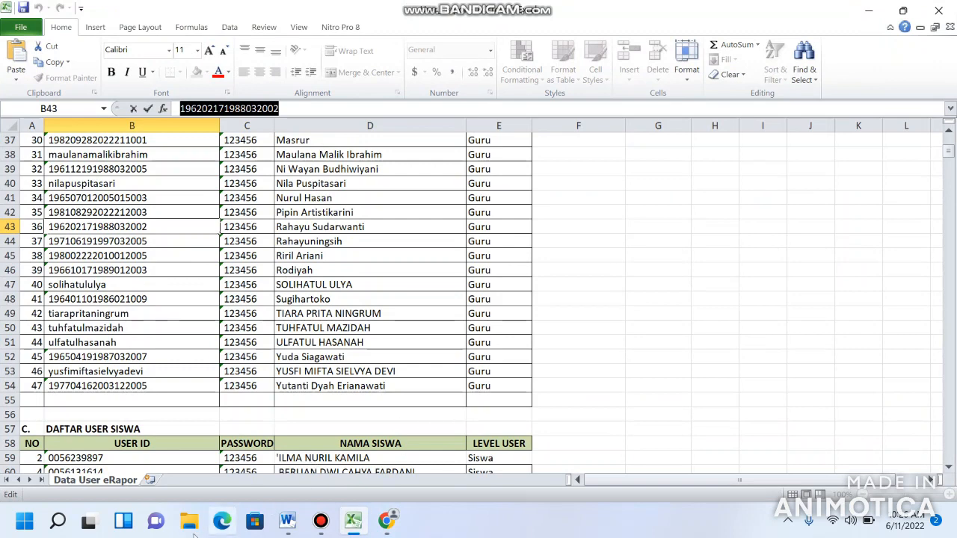
click(189, 521)
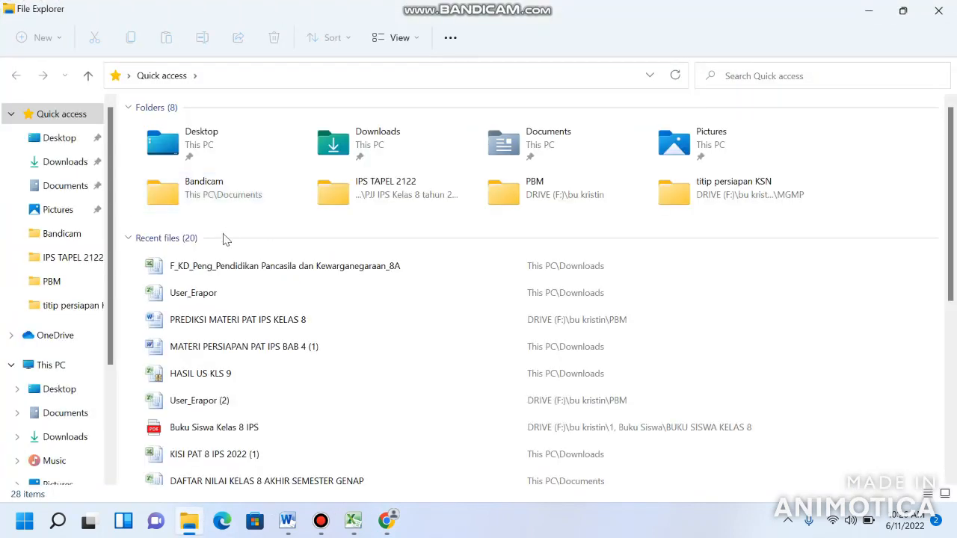
key(alt+Tab)
click(545, 215)
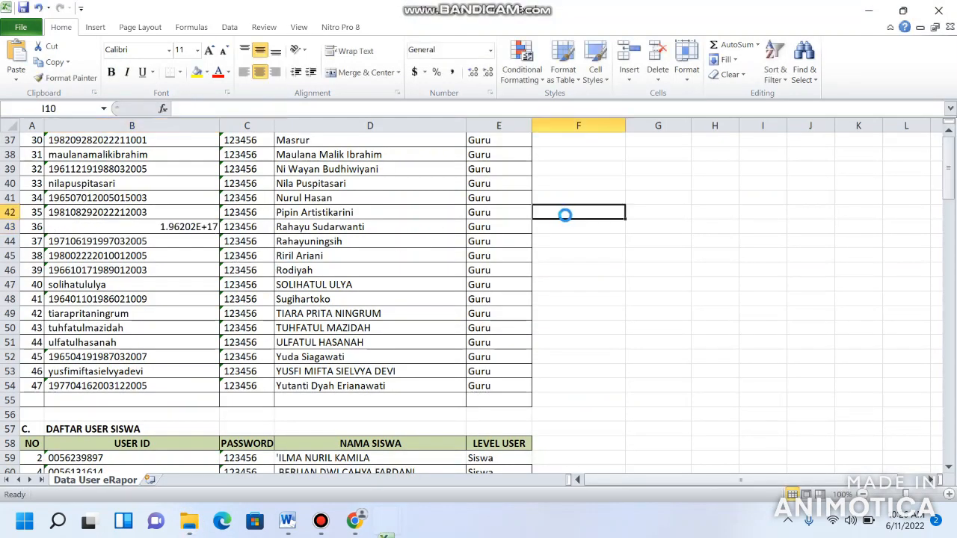
key(alt+Tab)
click(581, 229)
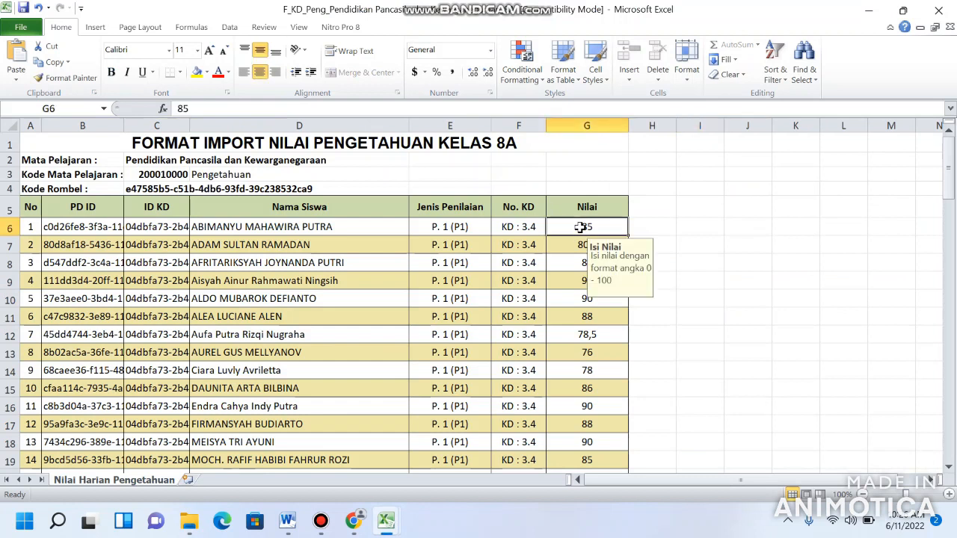
click(688, 281)
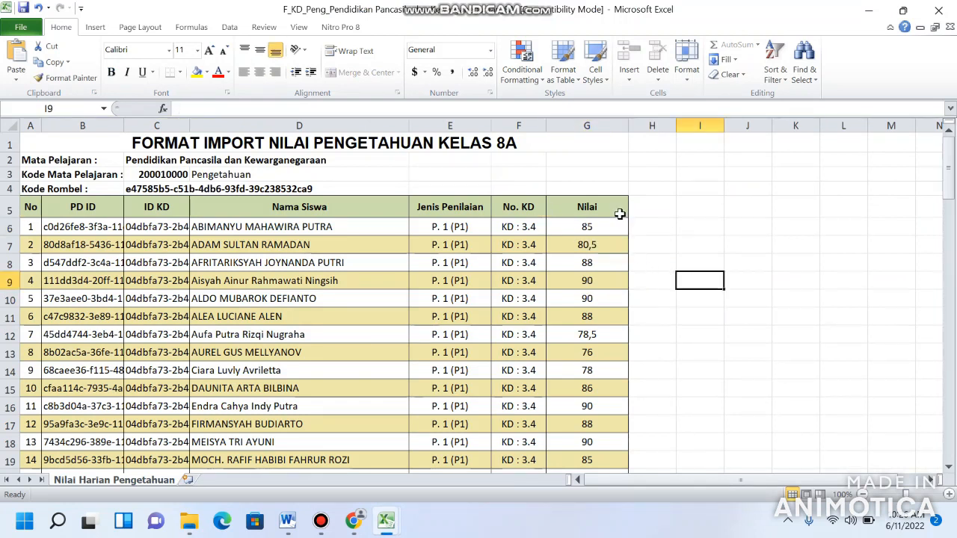
Format all the scores in the Nilai column, from G6 down to the last student, as numbers without decimal places.
click(602, 231)
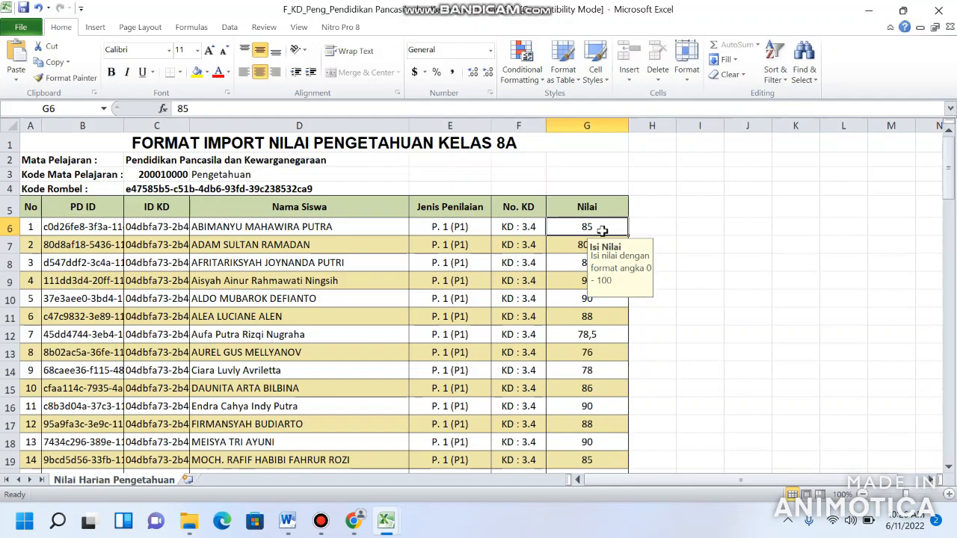
key(ctrl+shift+Down)
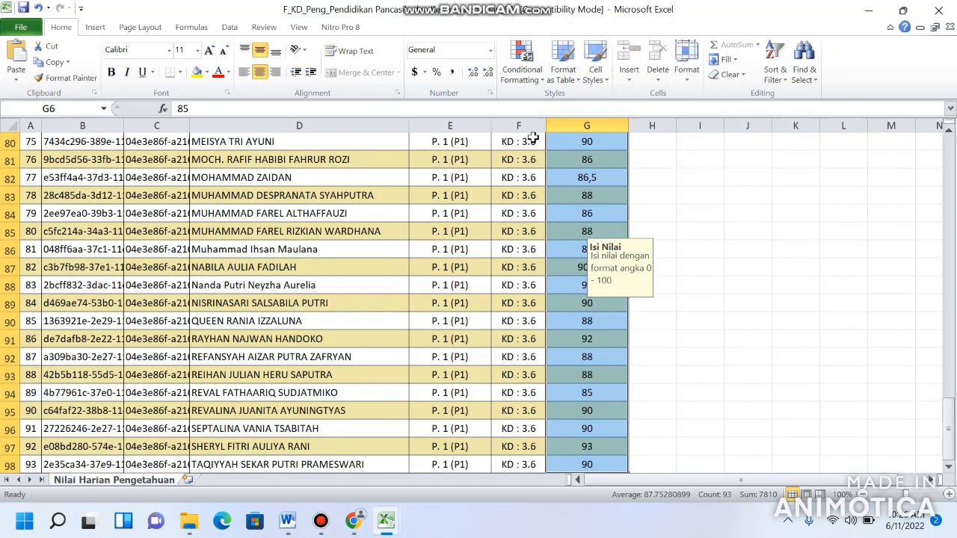
scroll(533, 138, up, 20)
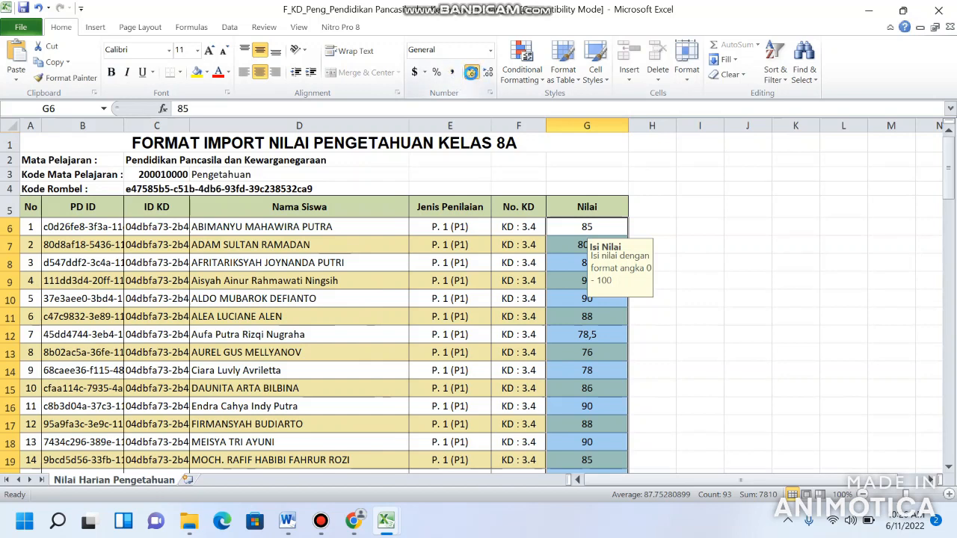
click(472, 73)
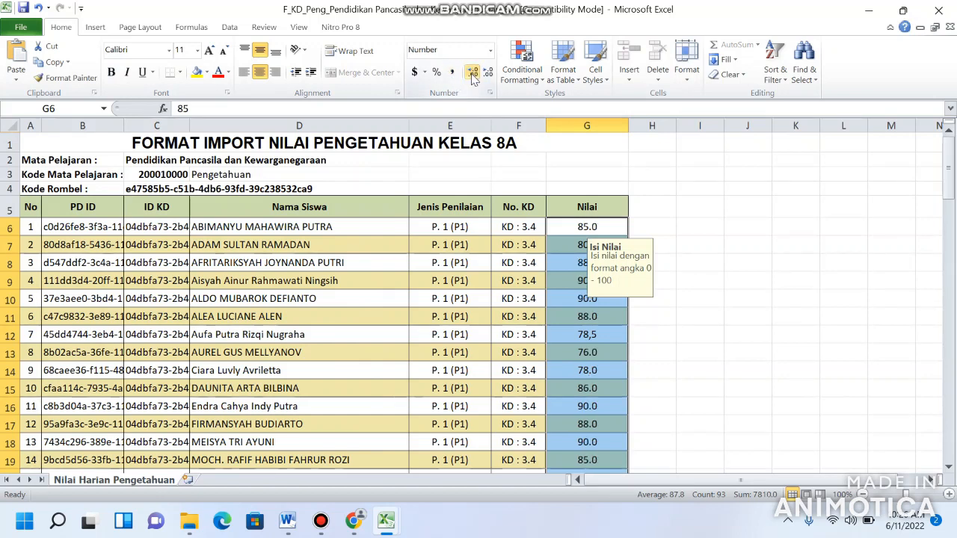
click(488, 72)
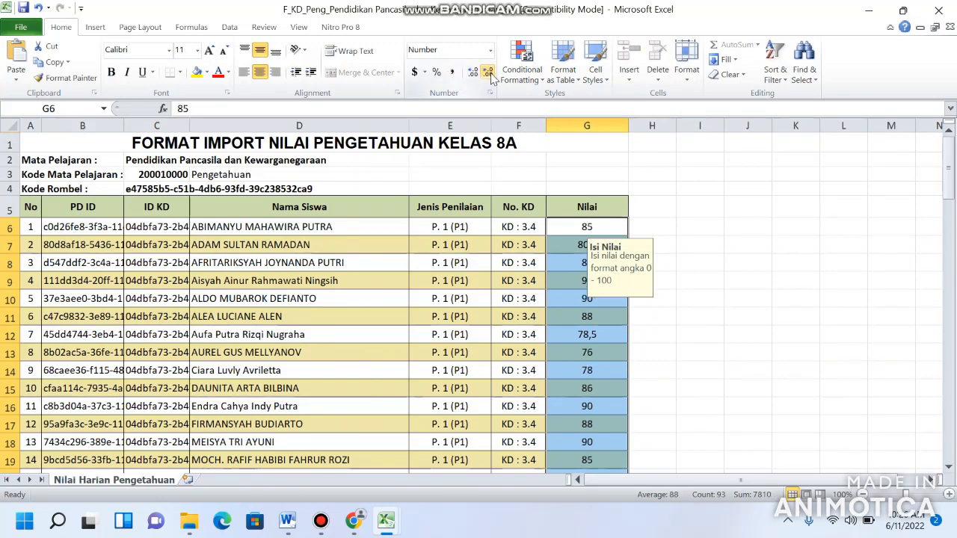
Replace the comma-decimal KD 3.4 scores with whole numbers: 81 in G7 and 79 in G12.
click(617, 338)
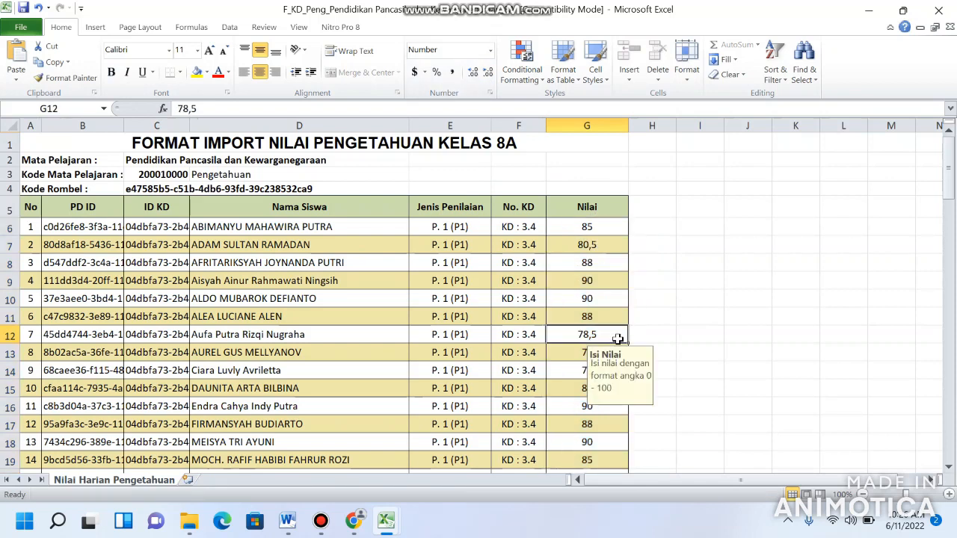
click(597, 246)
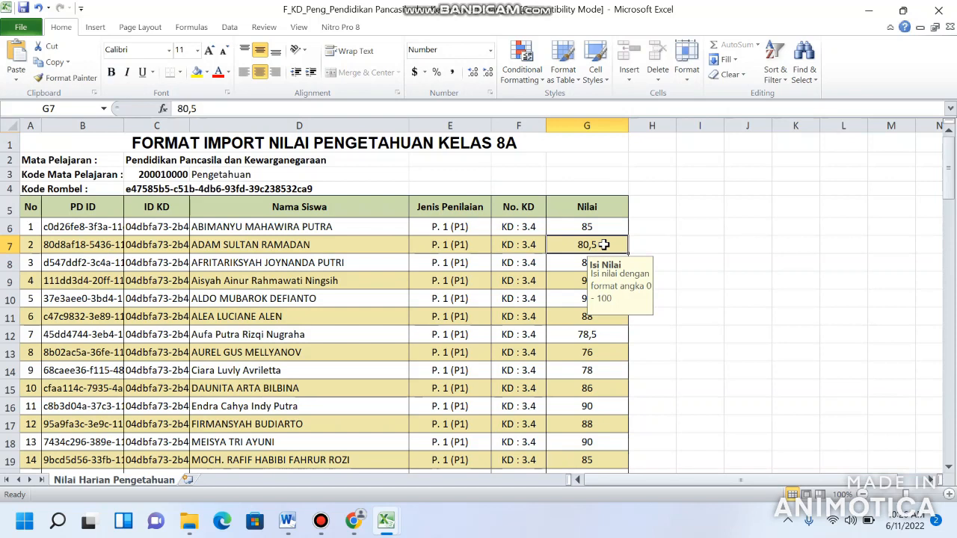
double_click(604, 245)
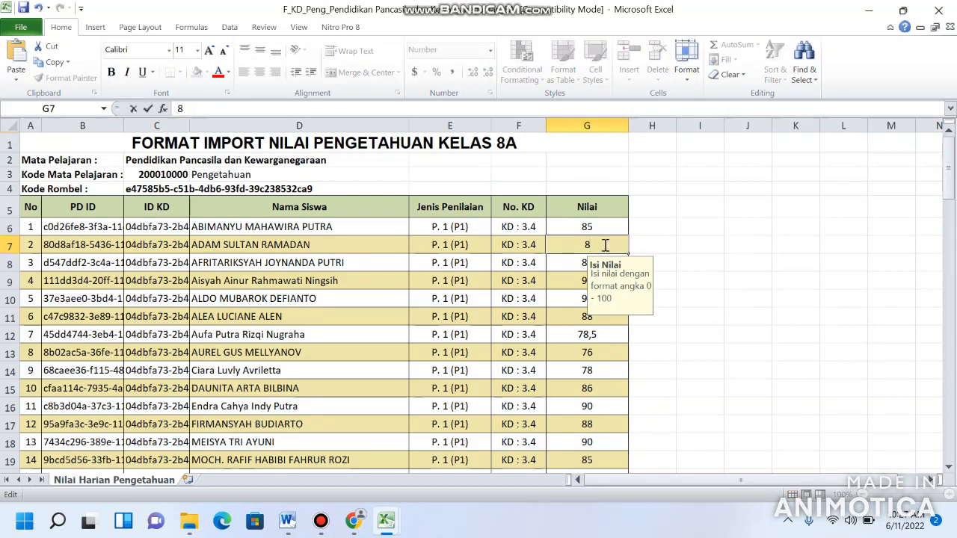
click(588, 336)
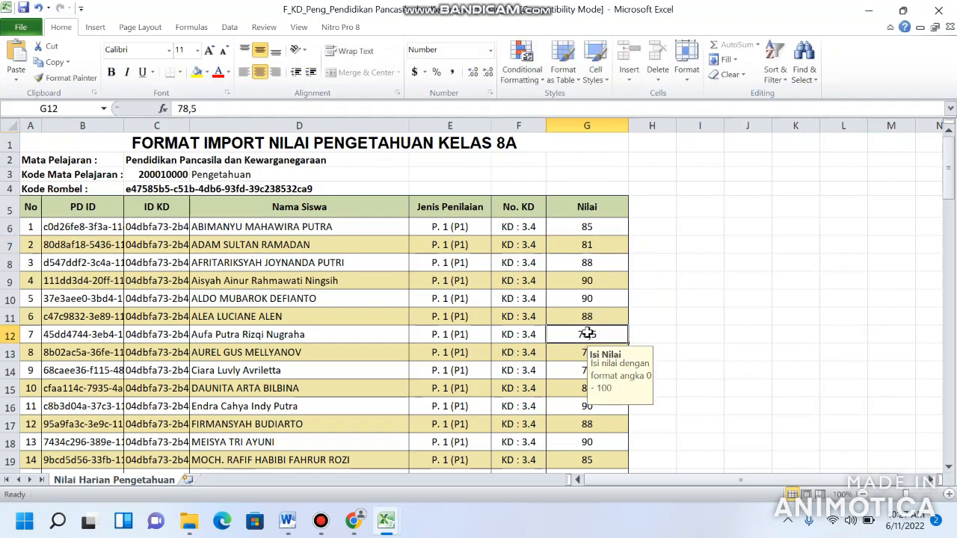
text(79)
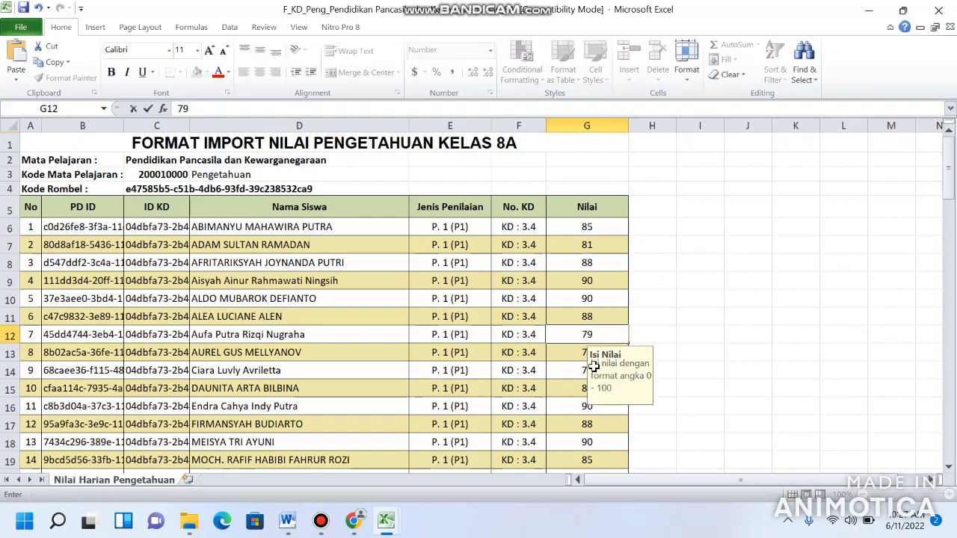
Replace the comma-decimal KD 3.6 scores with whole numbers: 87 in G82 and 91 in G87.
scroll(593, 366, down, 17)
scroll(585, 363, down, 7)
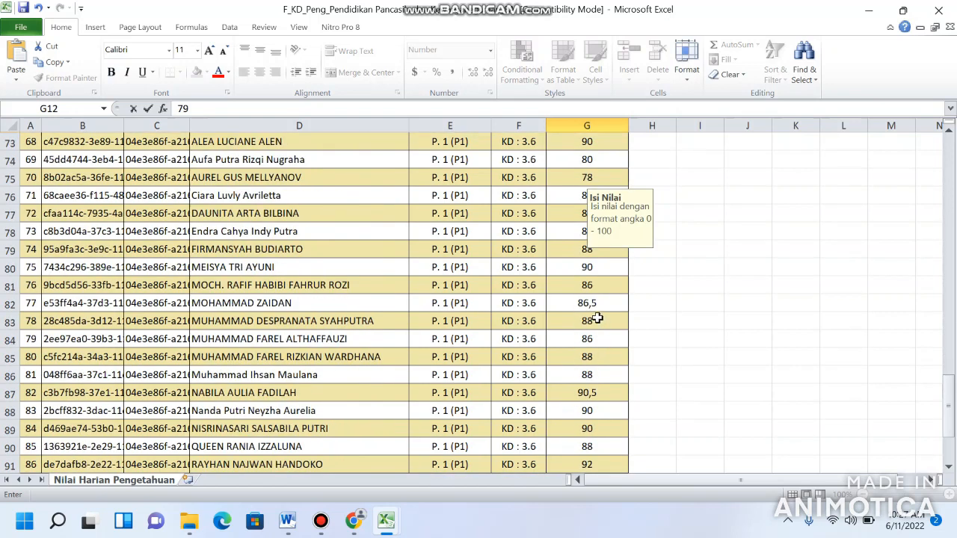
click(591, 303)
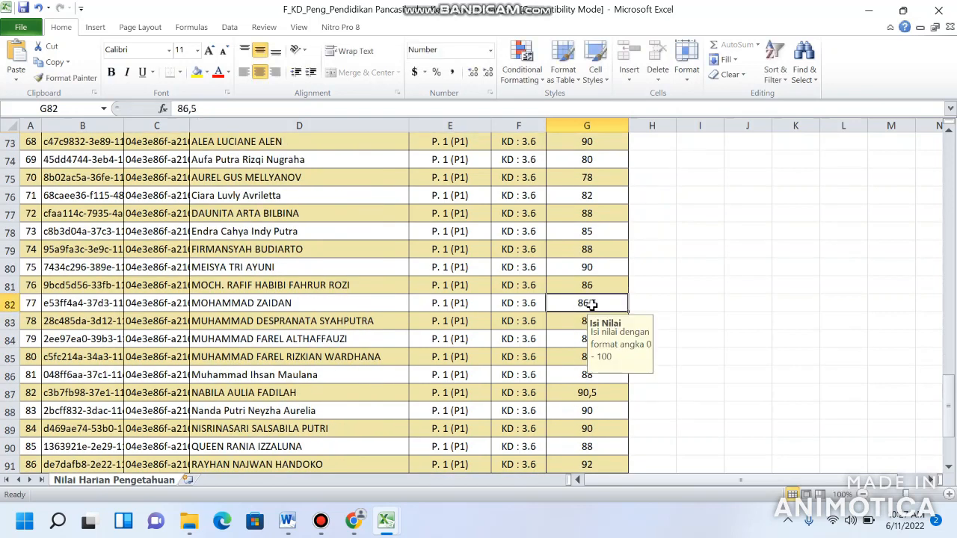
text(87)
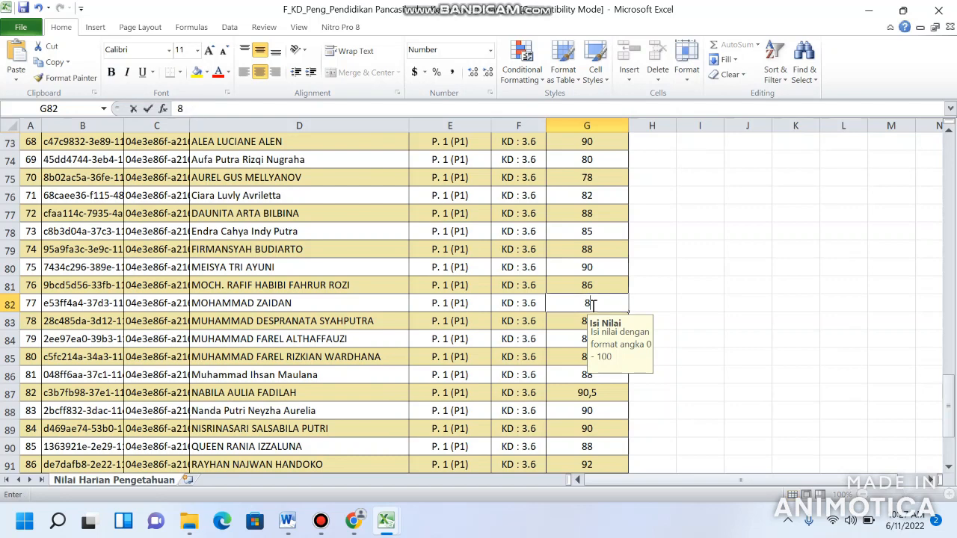
click(595, 395)
text(9)
Check the end of the score list, and close the class 8A import workbook with its changes saved.
scroll(595, 395, down, 9)
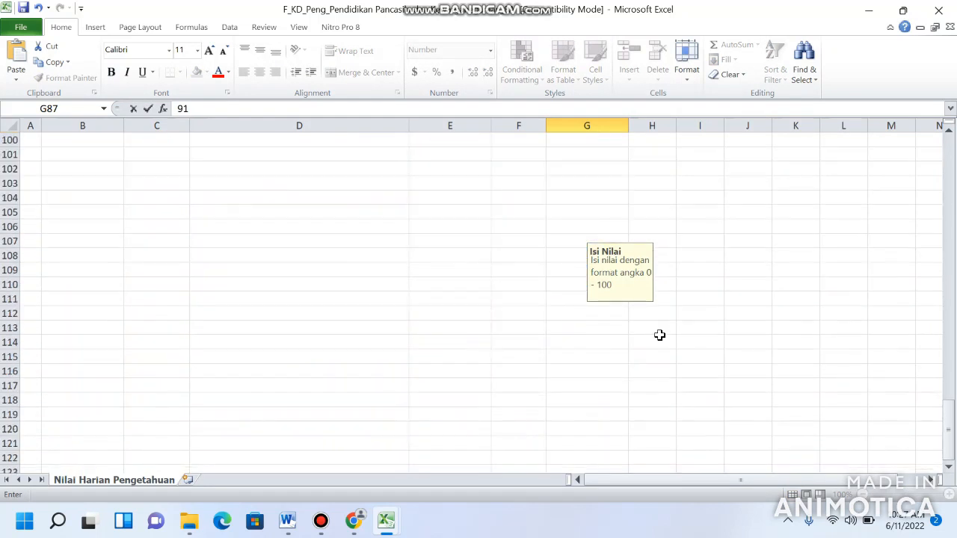
scroll(660, 336, up, 7)
click(936, 13)
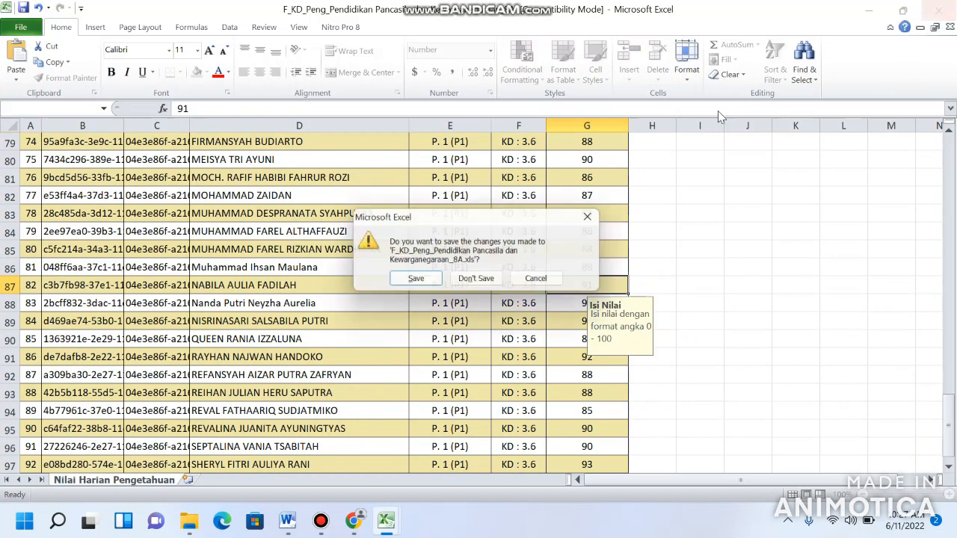
click(415, 280)
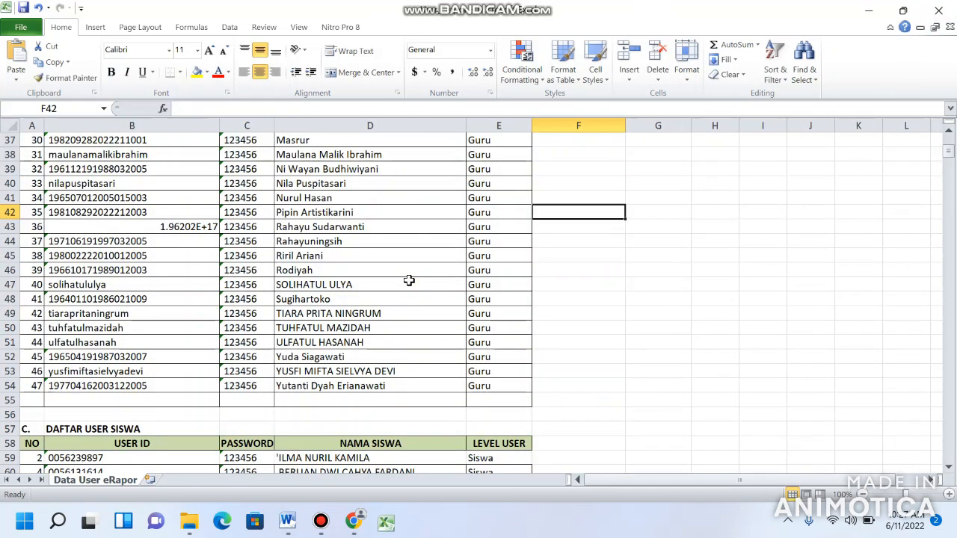
Switch to e-Rapor in the browser and set student number 7's KD 3.4 knowledge score to 79.
click(354, 521)
scroll(673, 267, up, 4)
scroll(716, 249, down, 2)
drag(740, 282, 671, 310)
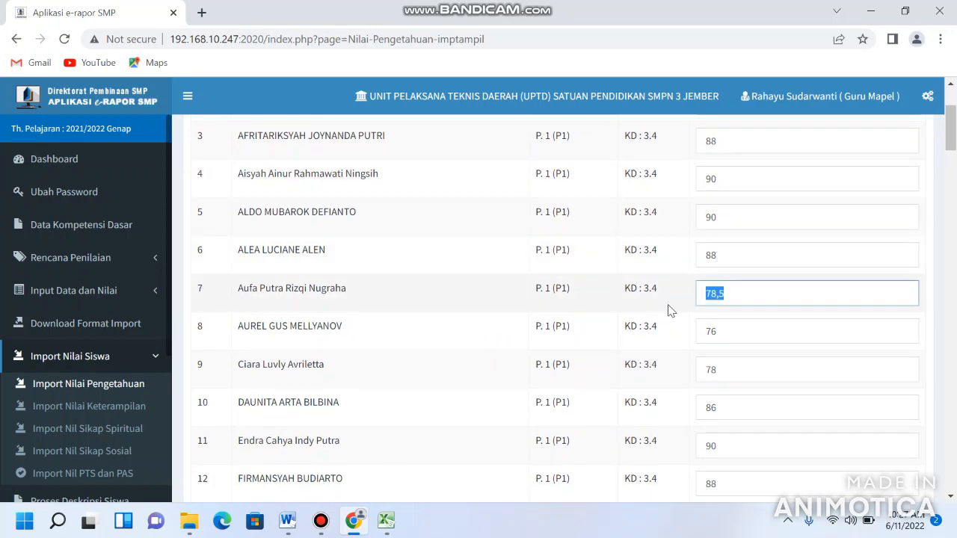
text(79)
Replace the remaining comma-decimal score in the KD 3.6 section of the knowledge list with 87.
scroll(698, 328, down, 10)
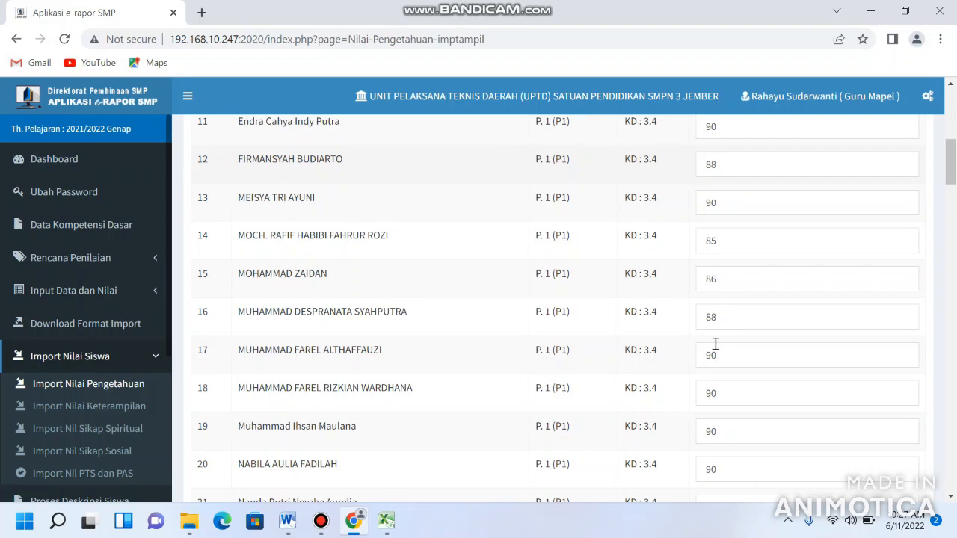
scroll(715, 346, down, 14)
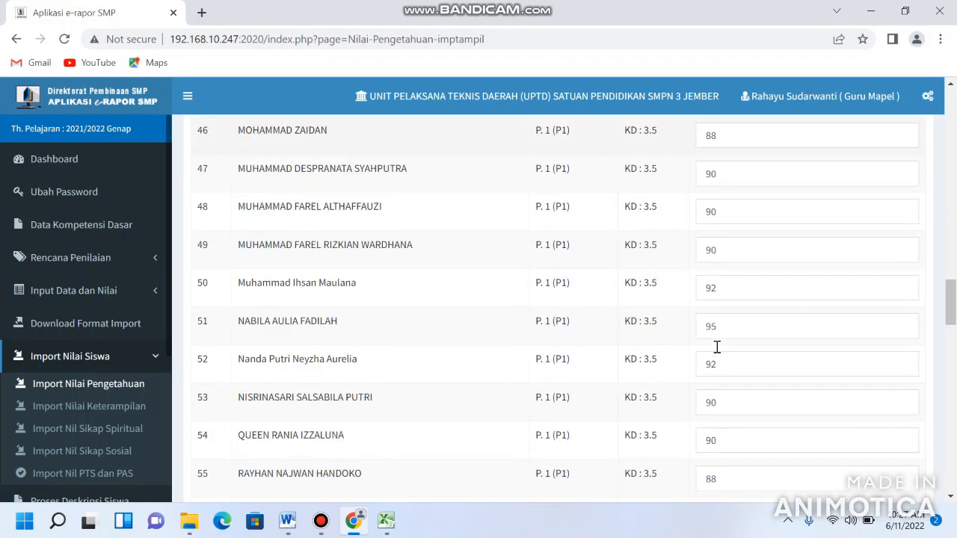
scroll(718, 351, down, 13)
click(736, 197)
double_click(713, 198)
text(87)
scroll(682, 224, down, 6)
Set student number 2's KD 3.4 knowledge score to 81.
scroll(682, 240, up, 20)
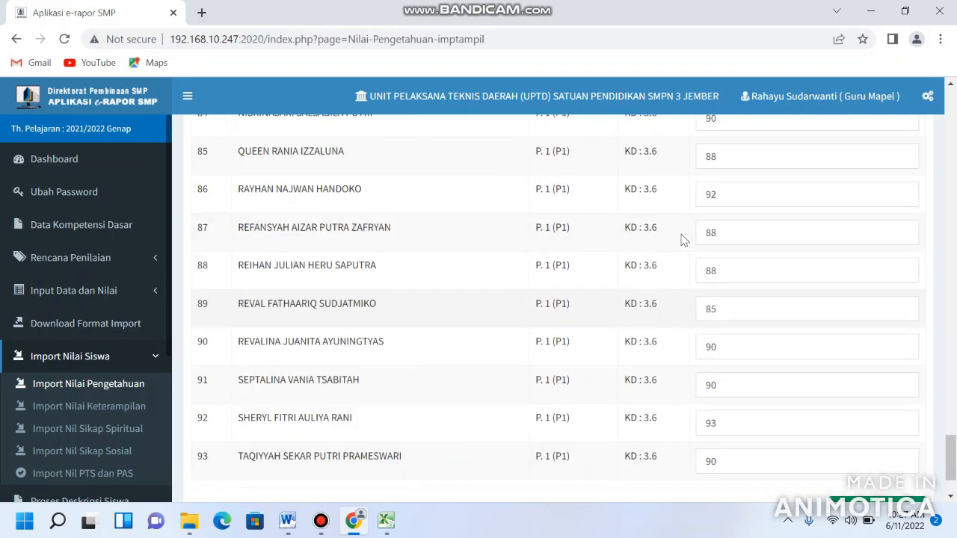
scroll(682, 240, up, 8)
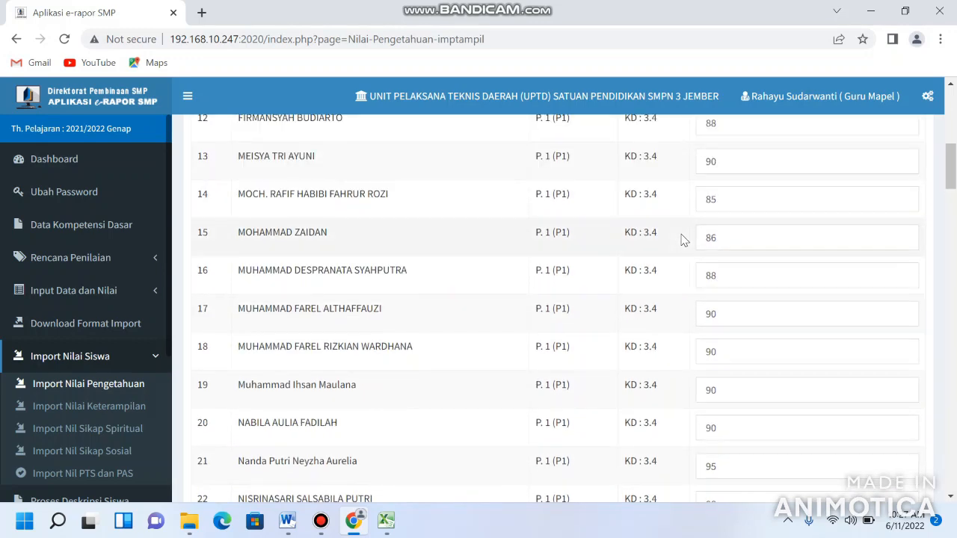
click(741, 256)
drag(740, 255, 596, 272)
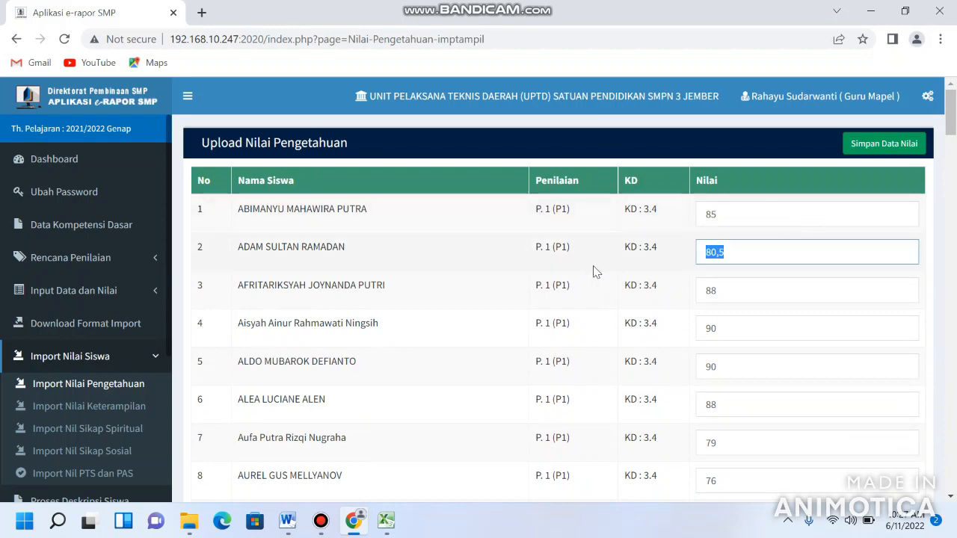
text(81)
Save the uploaded class 8A knowledge scores from the end of the list.
scroll(671, 284, down, 20)
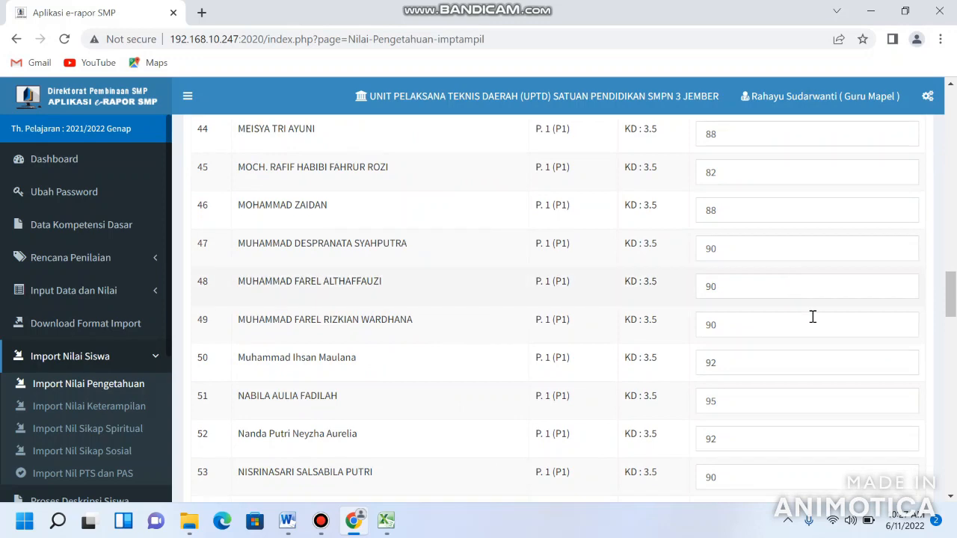
scroll(859, 345, down, 10)
click(886, 418)
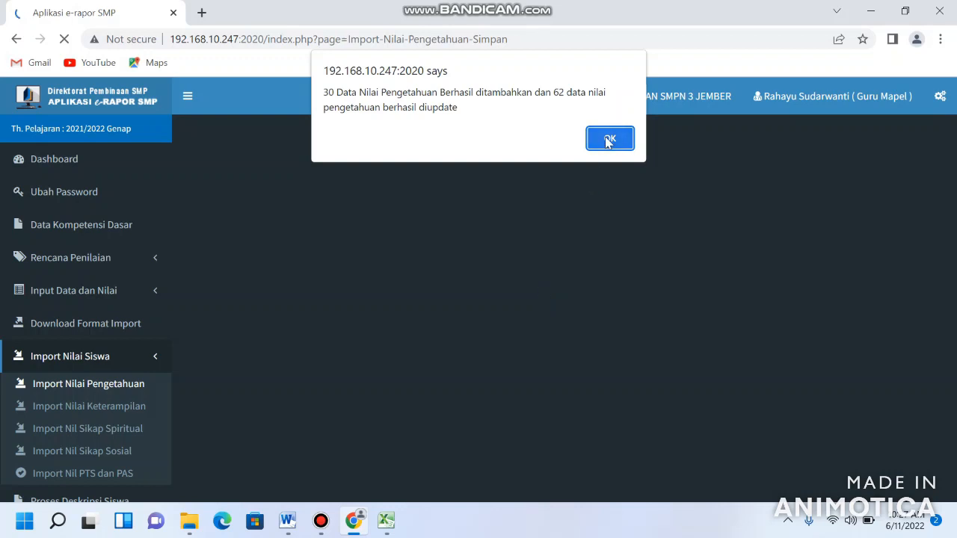
click(611, 139)
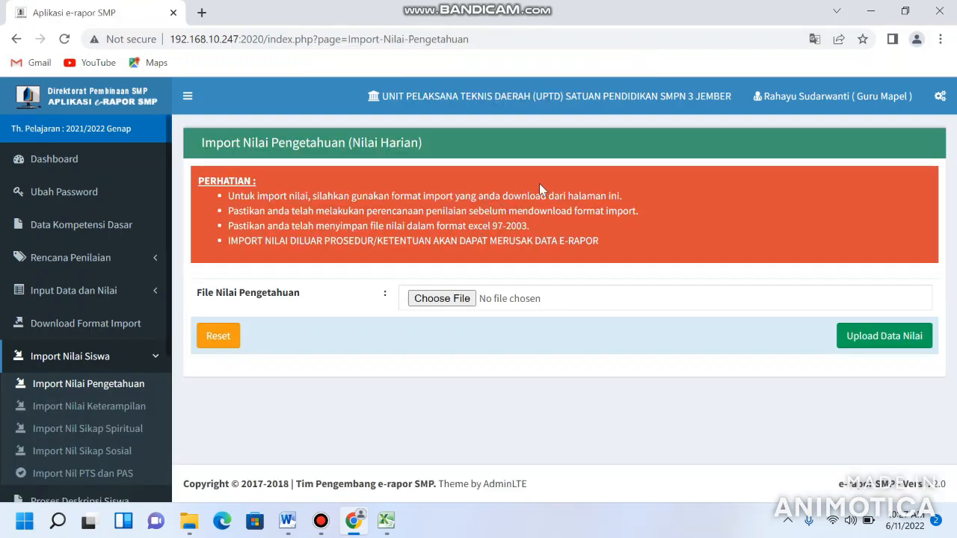
Upload F_KD_Ket_Pendidikan Pancasila dan Kewarganegaraan_8A.xls from Downloads as the skills score file in Import Nilai Keterampilan.
scroll(112, 364, down, 3)
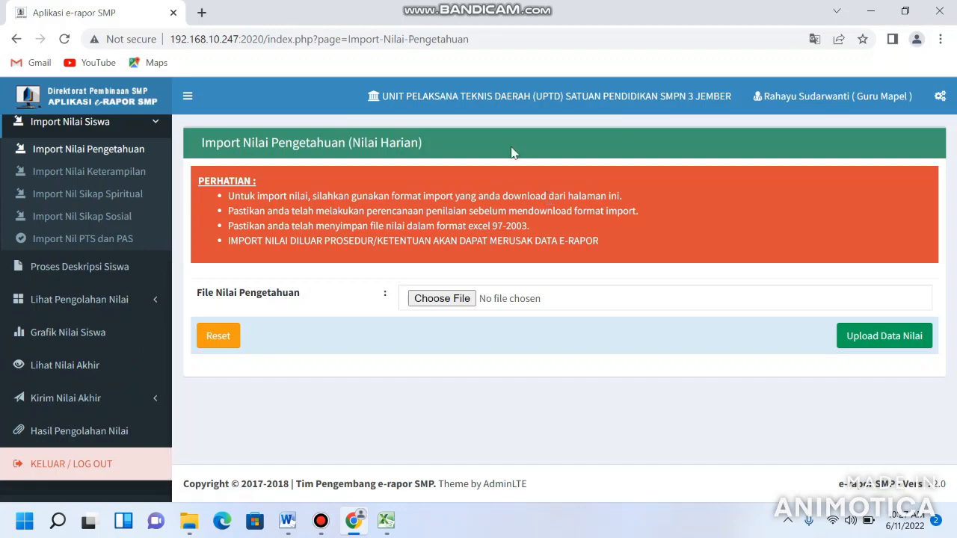
click(91, 179)
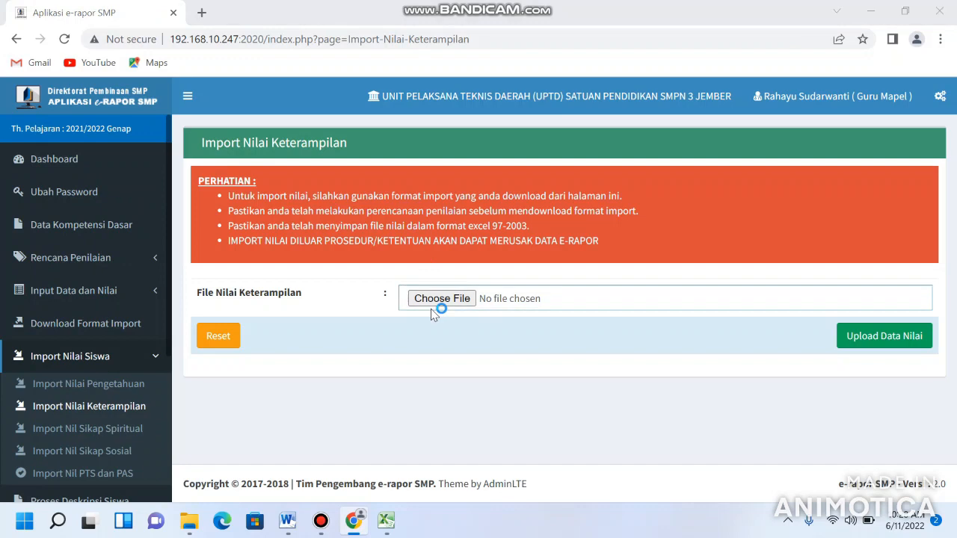
click(431, 309)
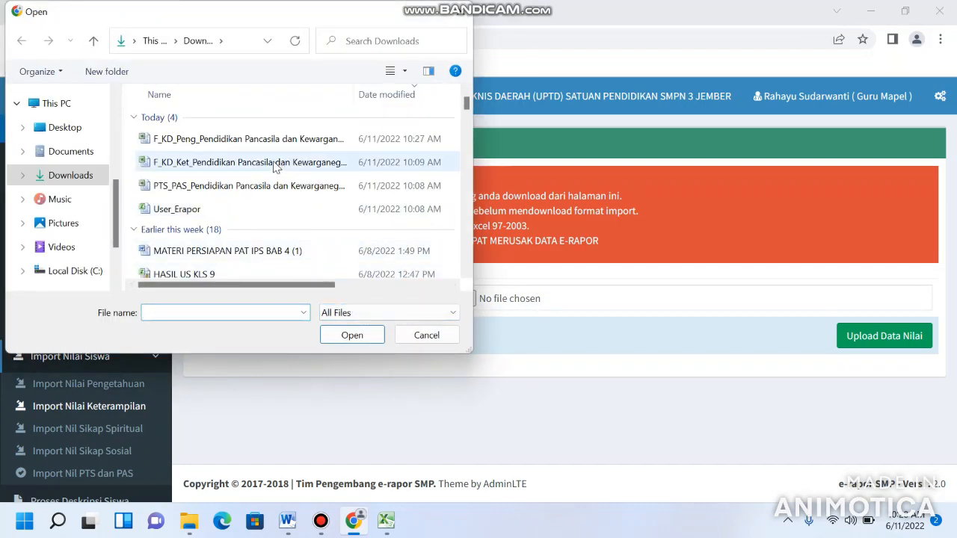
click(275, 164)
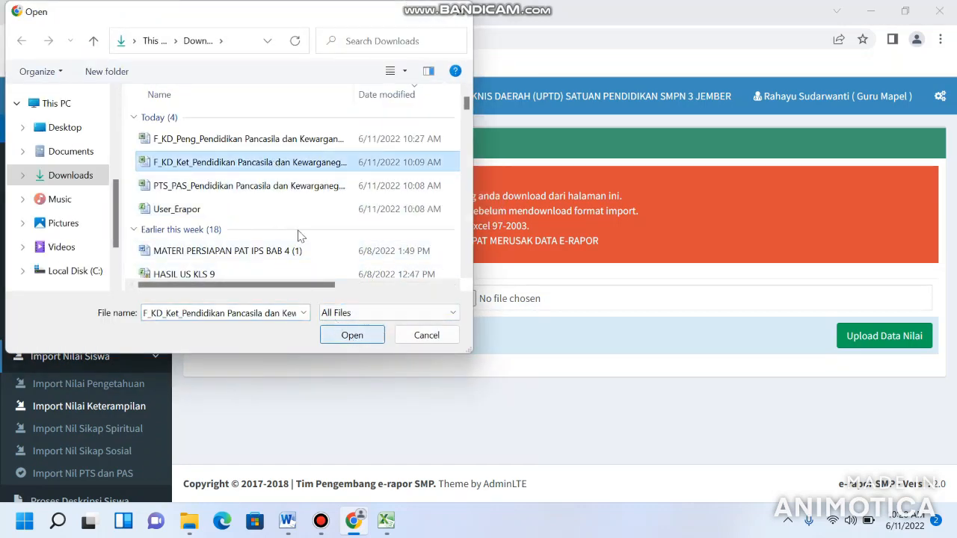
click(356, 339)
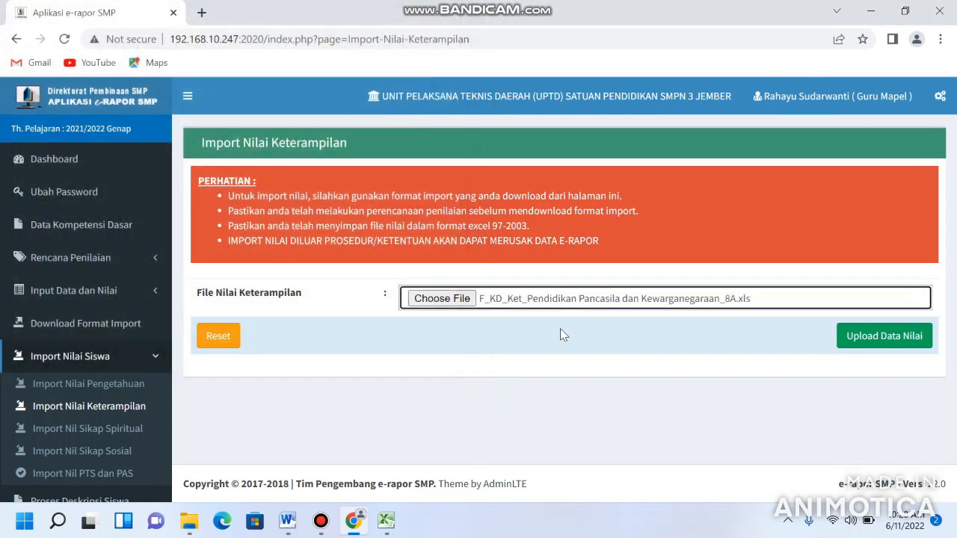
click(905, 336)
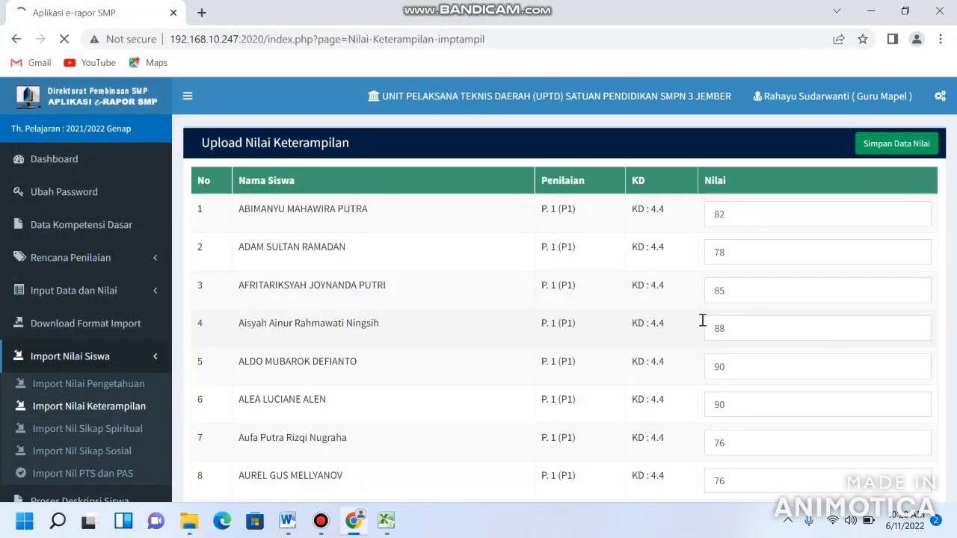
Review the uploaded skills scores for KD 4.4 to 4.6 down to the last student and save them.
scroll(701, 254, down, 10)
scroll(702, 254, down, 18)
scroll(701, 254, down, 17)
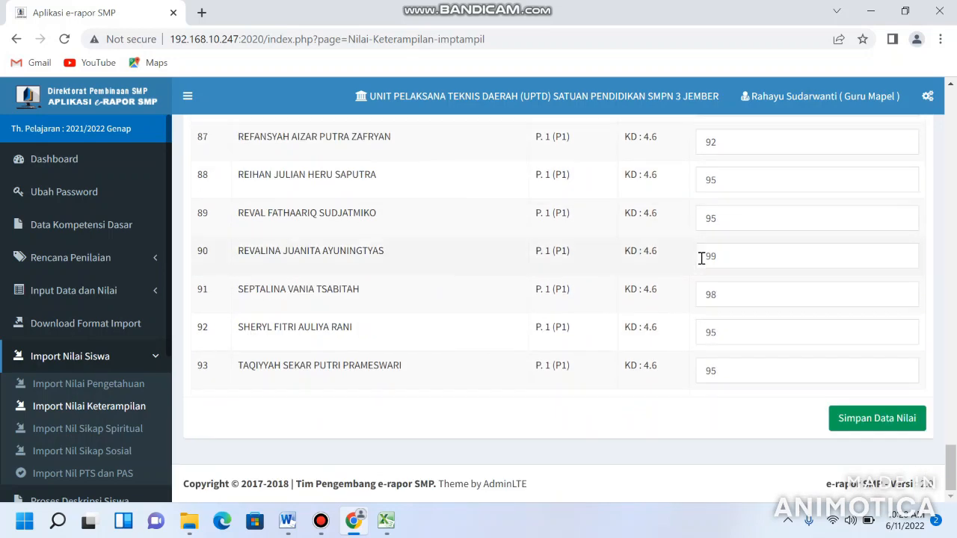
click(871, 422)
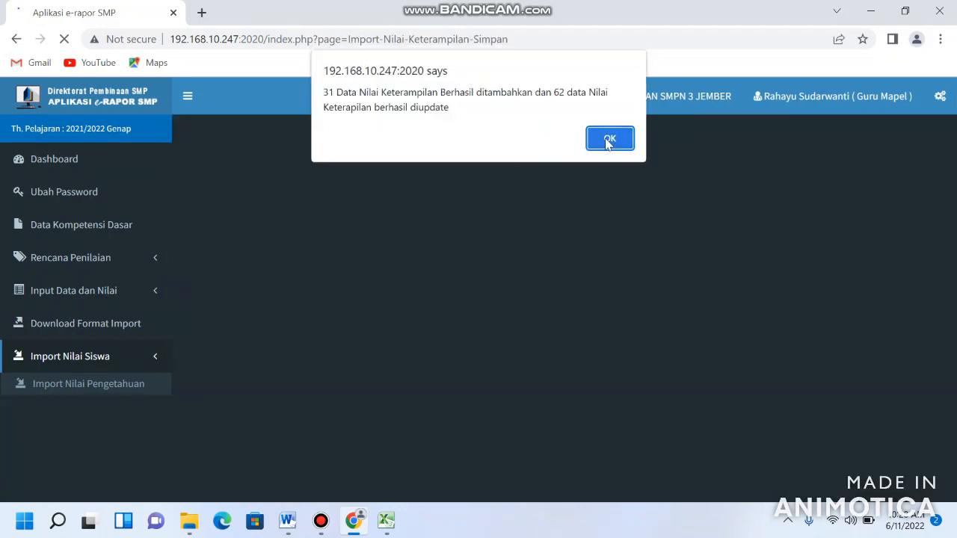
click(610, 138)
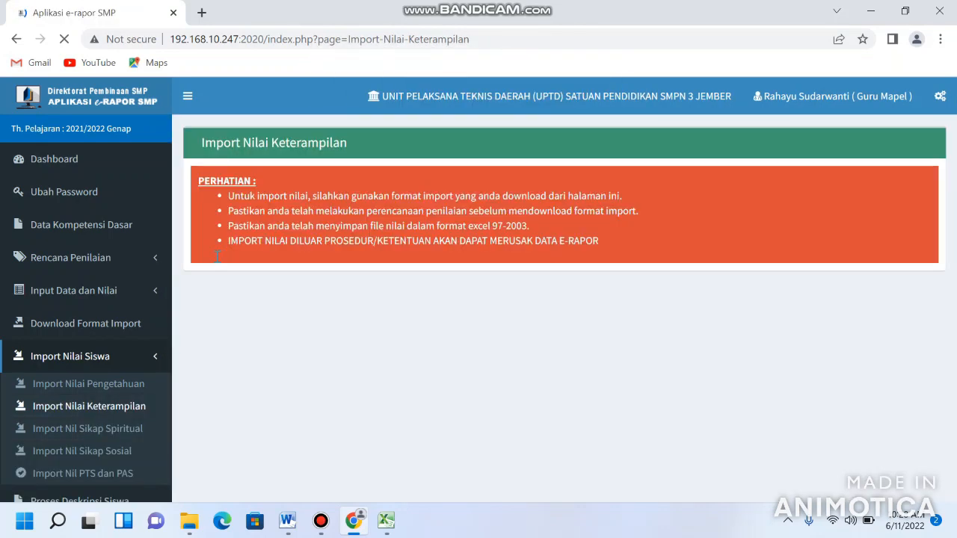
scroll(120, 284, down, 5)
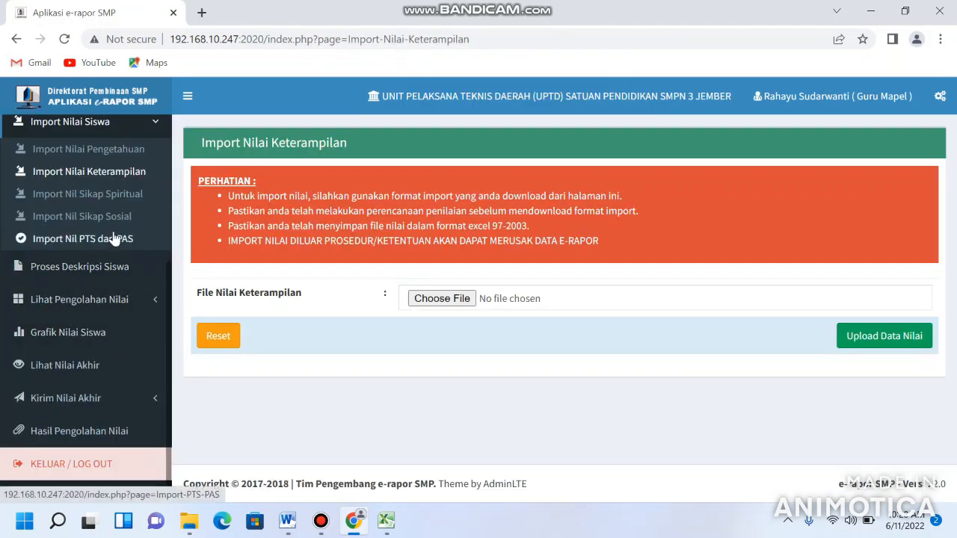
click(107, 195)
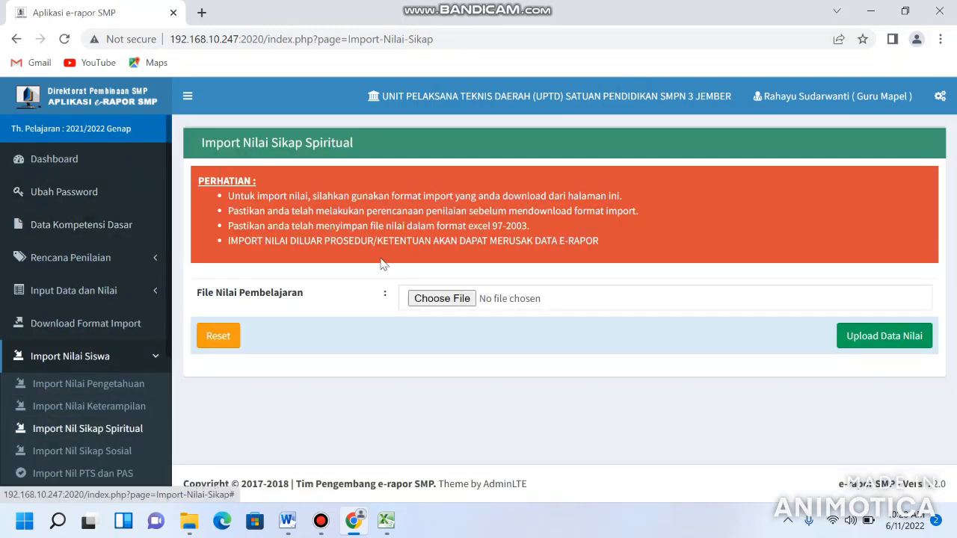
click(444, 299)
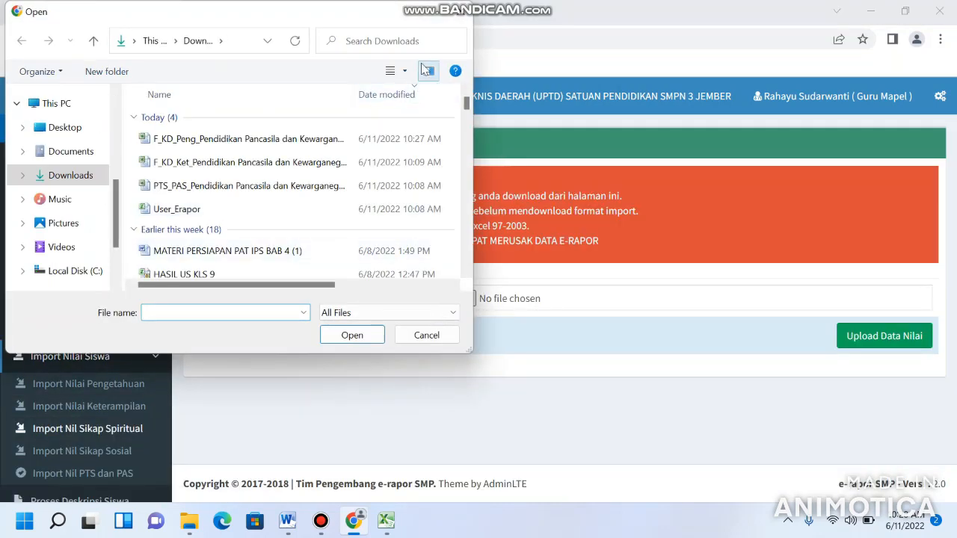
click(463, 15)
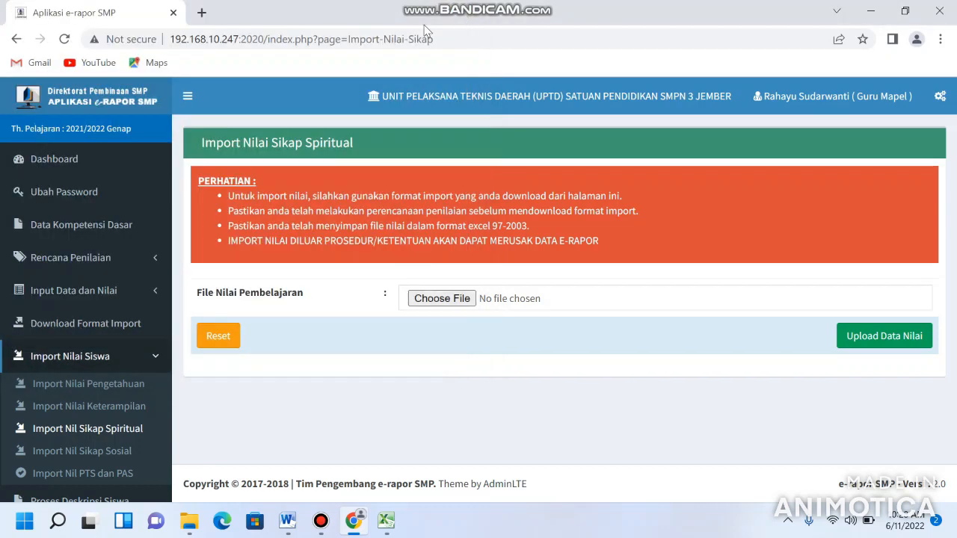
Open the manual spiritual attitude score entry for class 8A, subject Pendidikan Pancasila dan Kewarganegaraan.
click(111, 298)
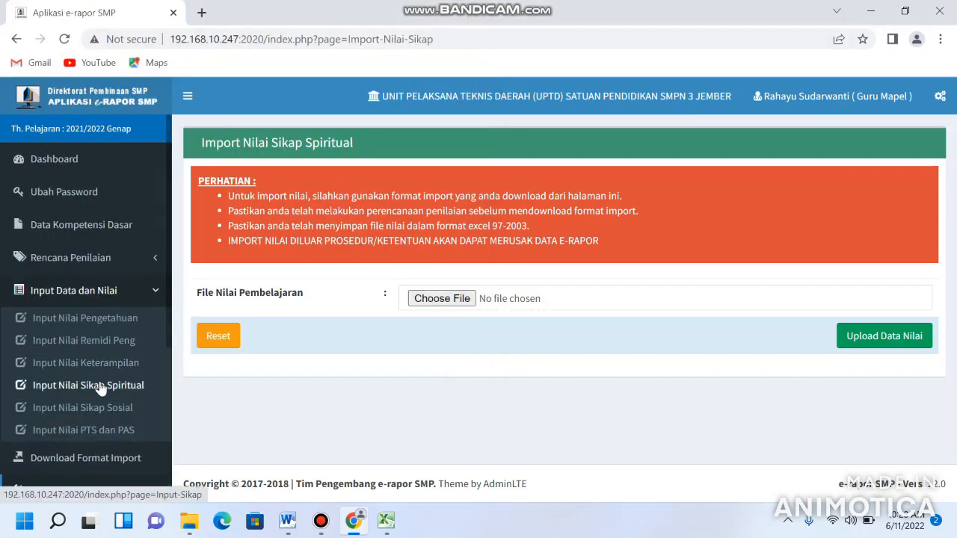
click(101, 385)
click(364, 189)
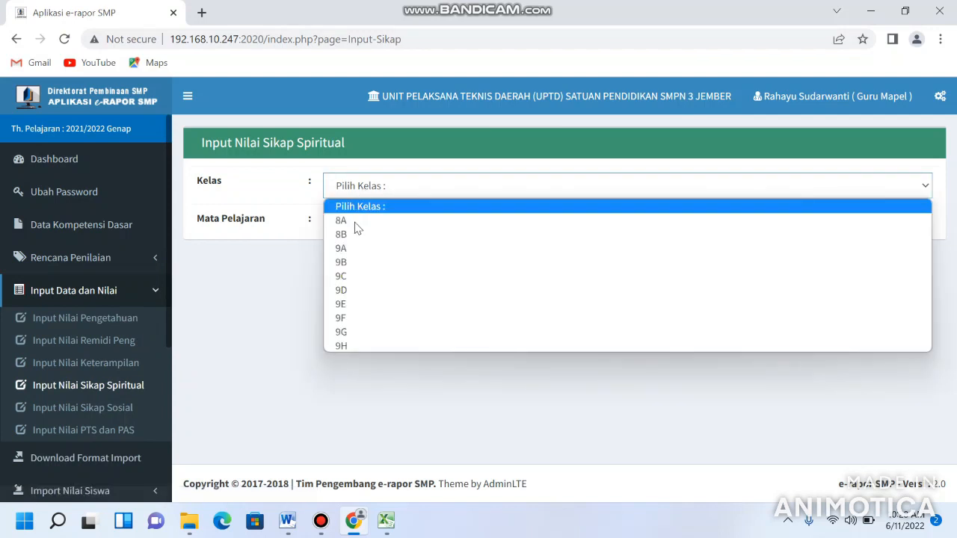
click(354, 237)
click(352, 187)
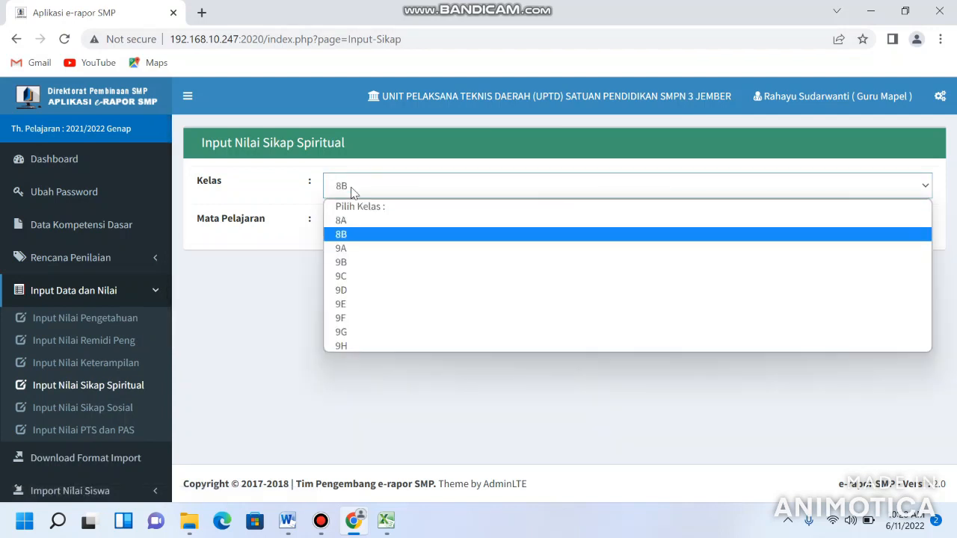
click(349, 221)
click(350, 226)
click(348, 256)
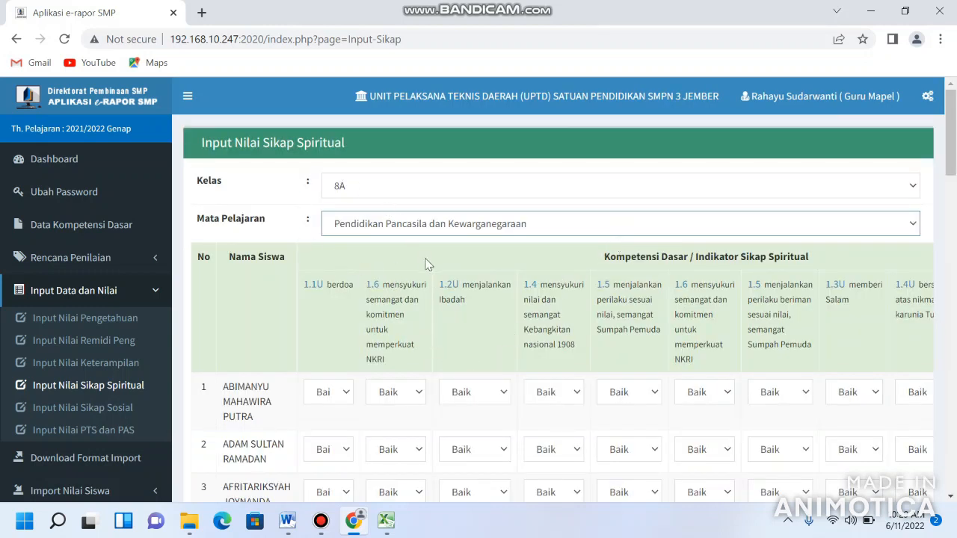
Check the spiritual attitude scores for all class 8A students and indicators, and save them.
scroll(467, 262, down, 14)
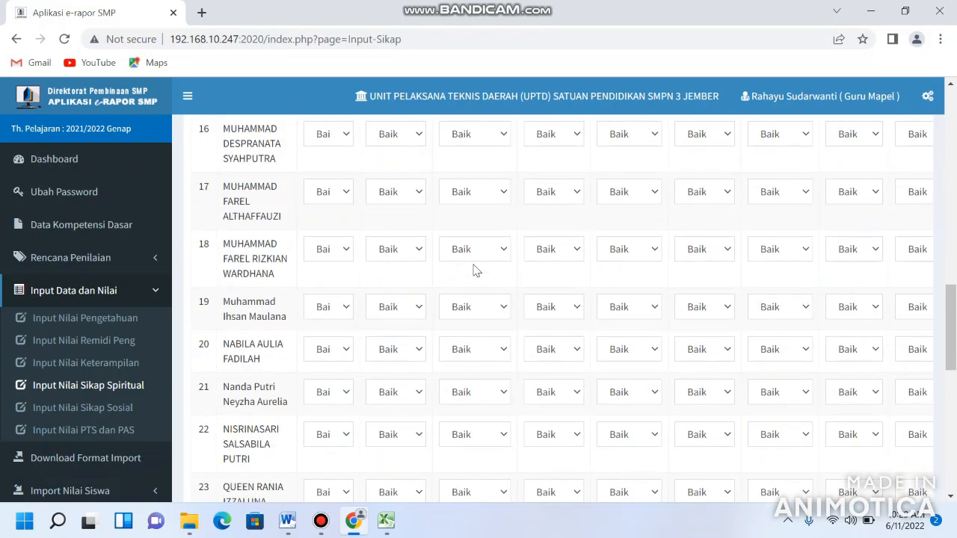
scroll(473, 271, down, 8)
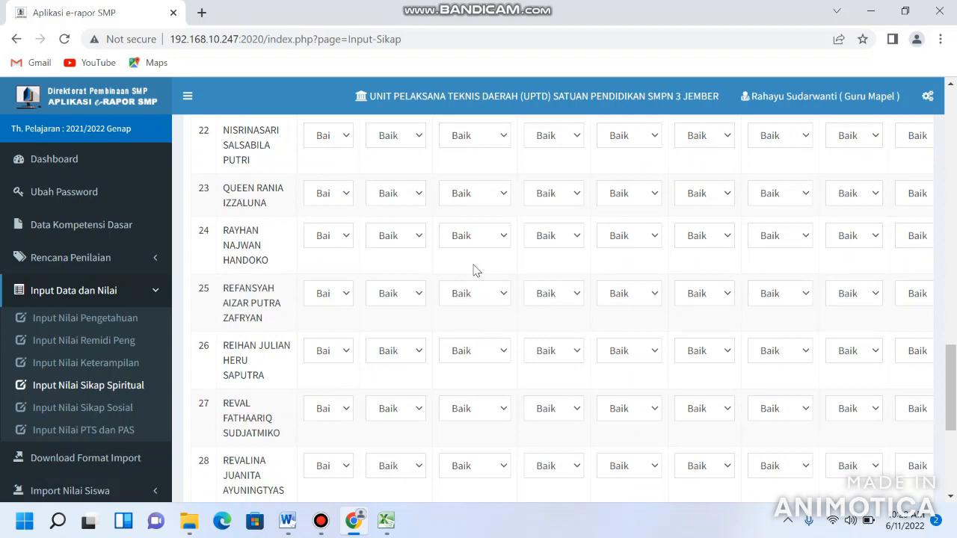
drag(494, 432, 643, 435)
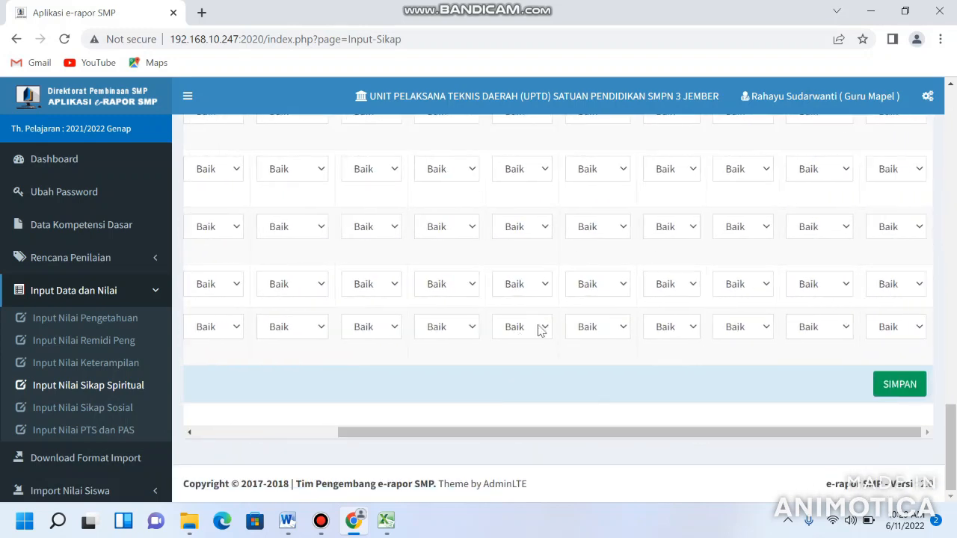
click(892, 386)
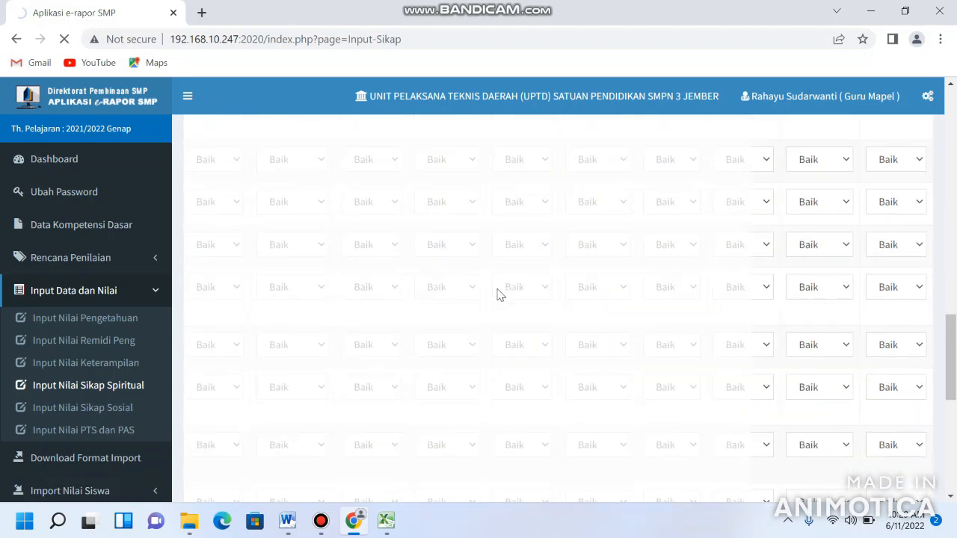
scroll(500, 295, up, 15)
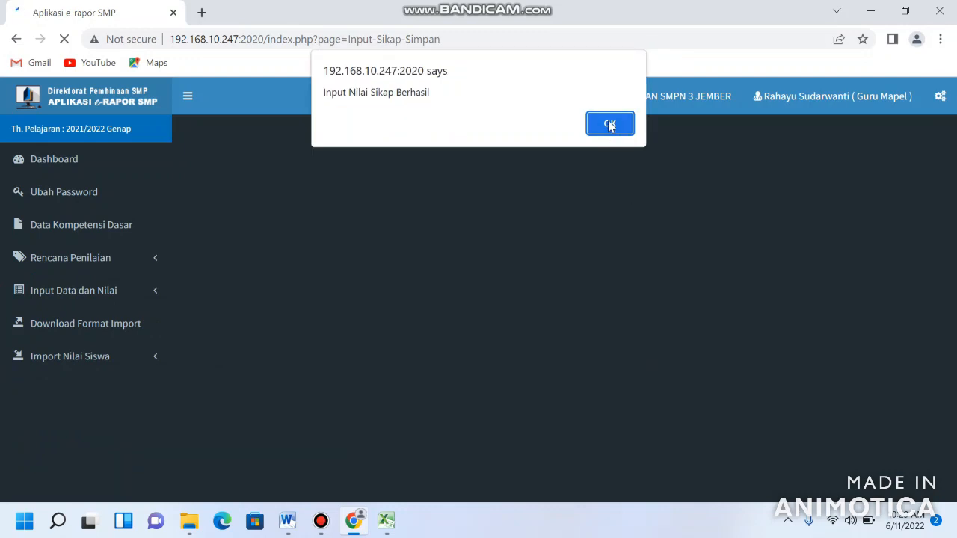
click(610, 125)
Open the manual social attitude score entry for class 8A, subject Pendidikan Pancasila dan Kewarganegaraan.
click(110, 411)
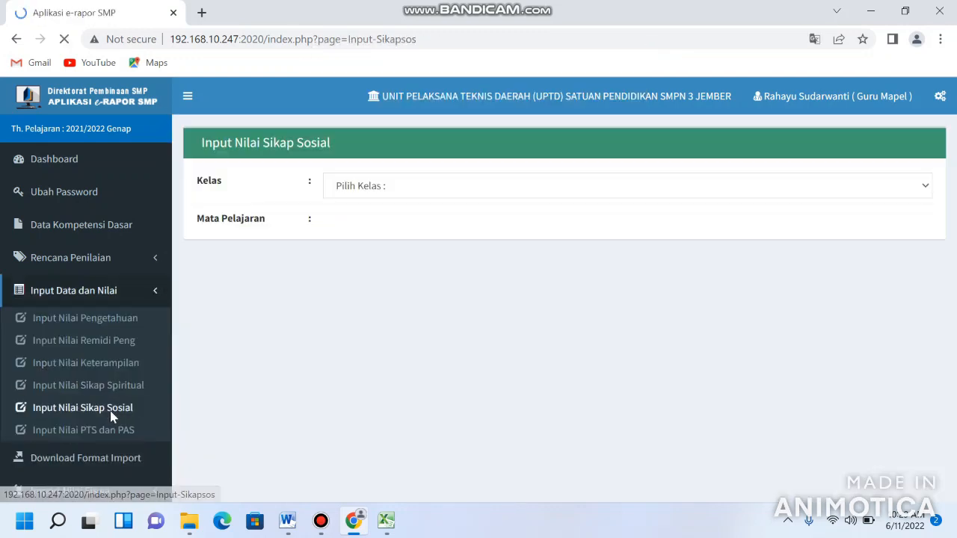
click(392, 197)
click(366, 222)
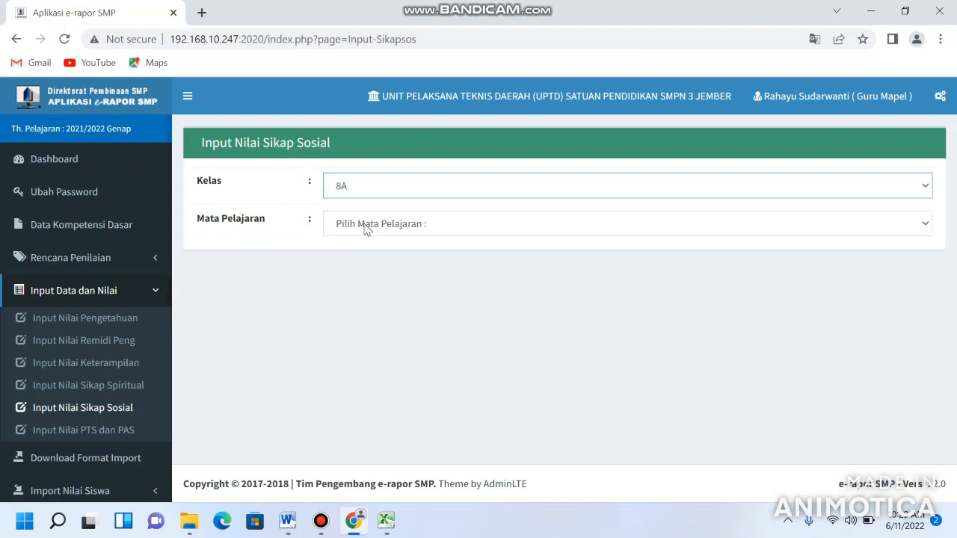
click(366, 224)
click(365, 260)
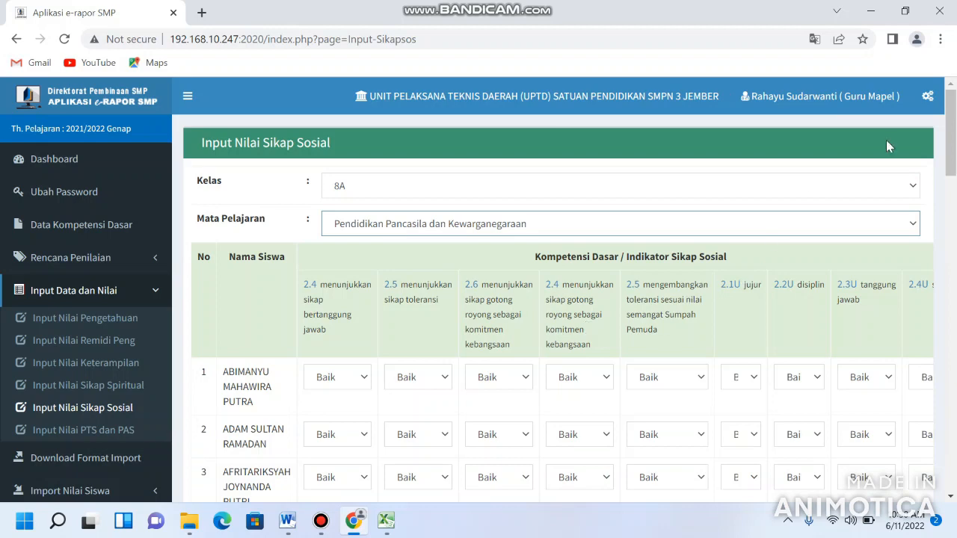
Save the social attitude scores for class 8A from the end of the list.
drag(951, 163, 949, 470)
drag(860, 432, 889, 433)
click(892, 388)
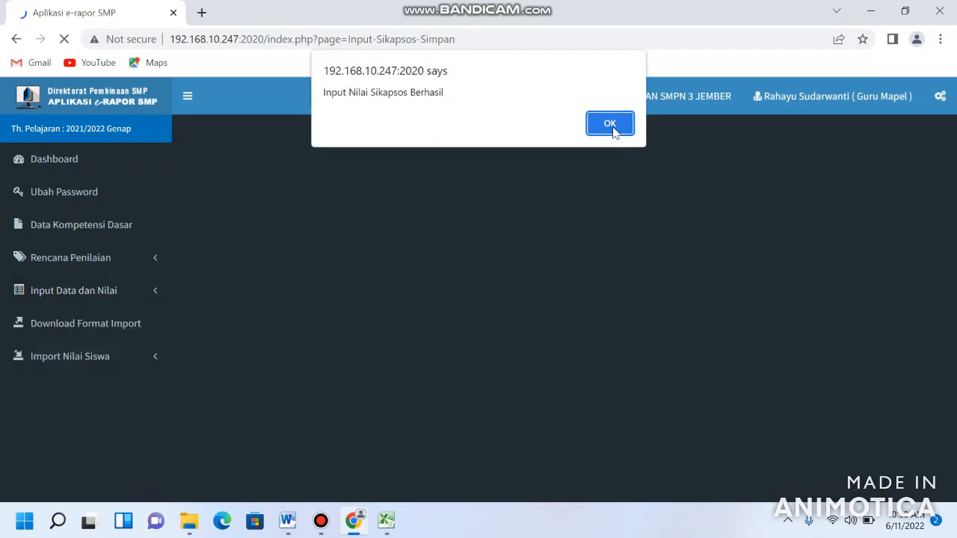
Acknowledge the saved social attitude scores and open the import page for midterm and final semester scores (PTS dan PAS).
click(610, 125)
scroll(104, 247, down, 3)
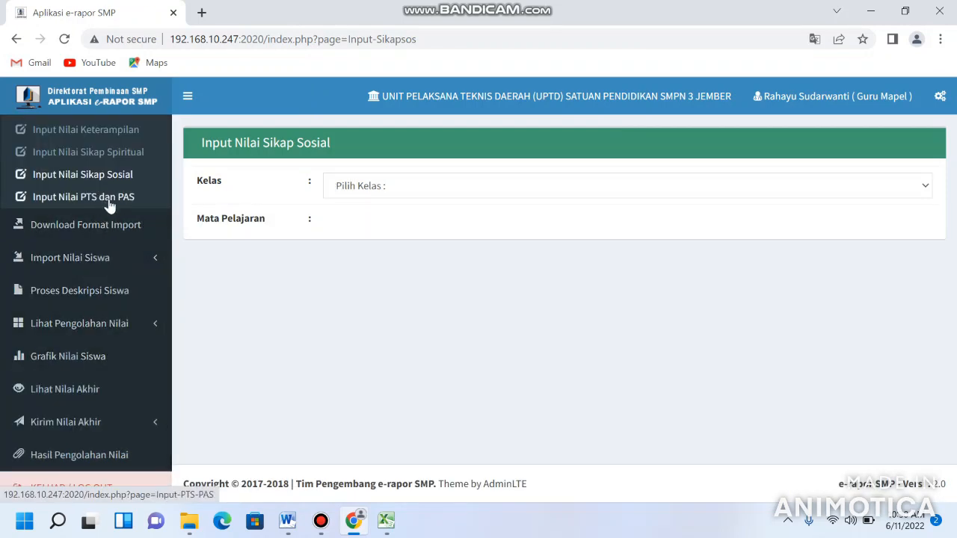
scroll(74, 269, down, 1)
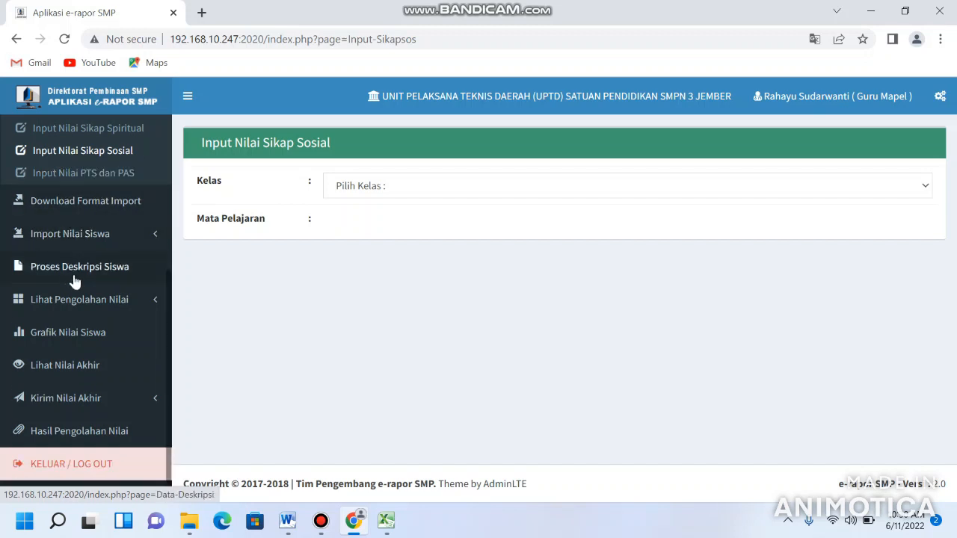
click(96, 236)
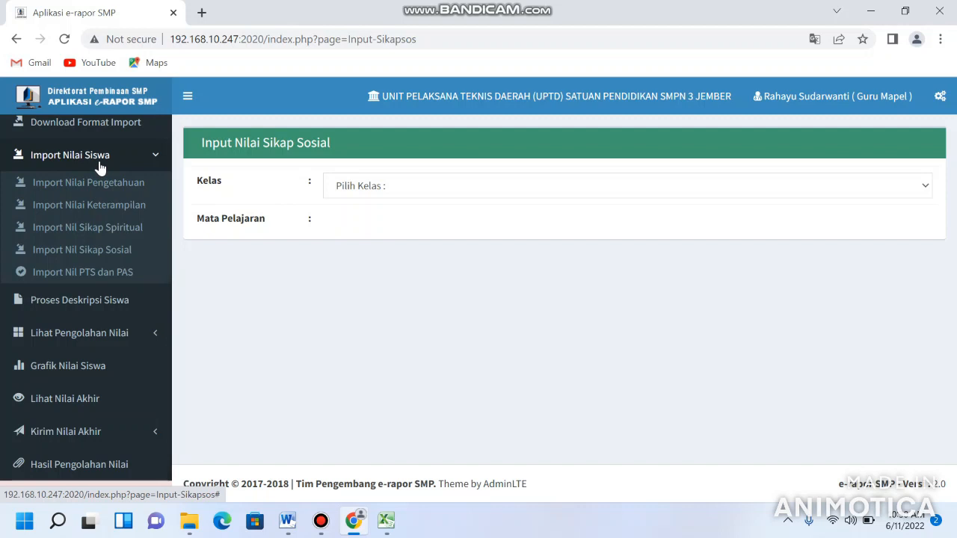
click(95, 284)
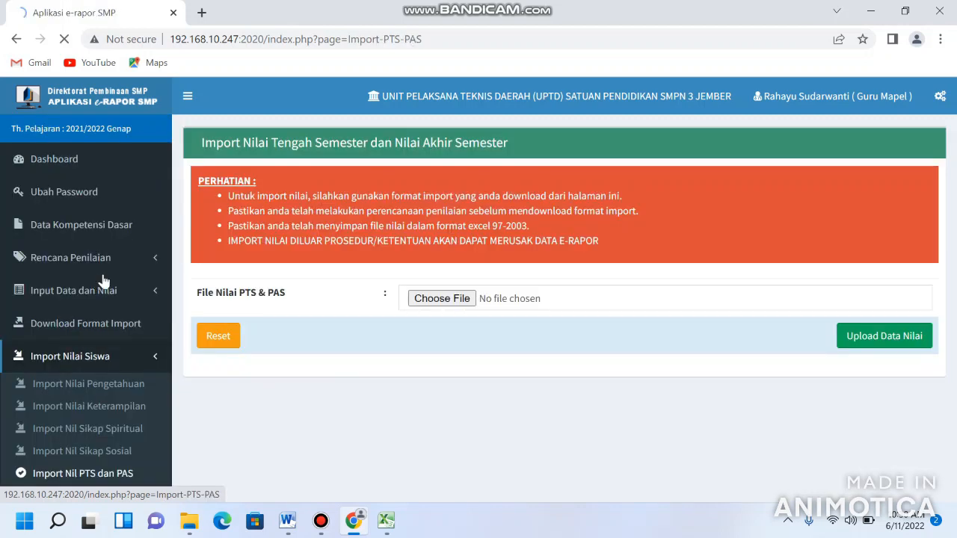
Upload the PTS_PAS score file for Pendidikan Pancasila dan Kewarganegaraan from the Downloads folder.
click(441, 303)
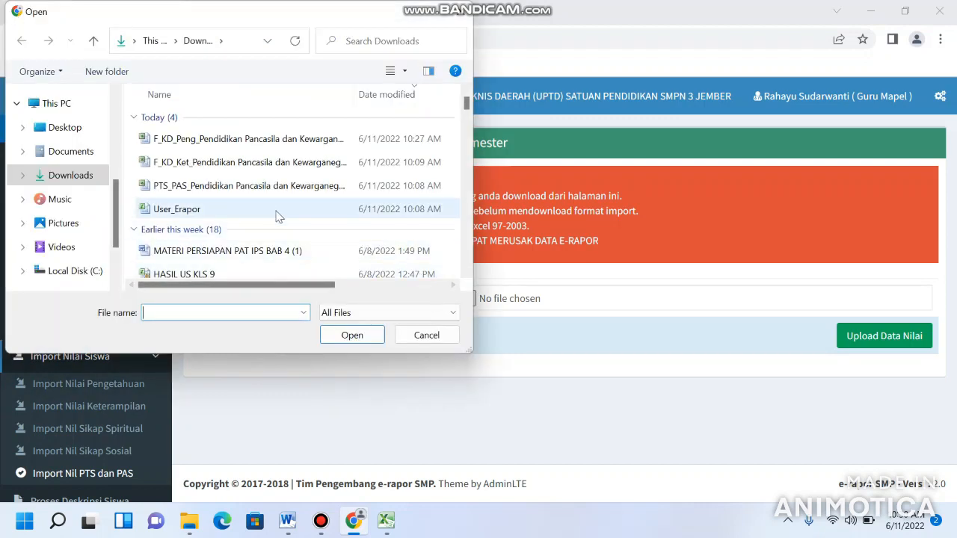
click(219, 189)
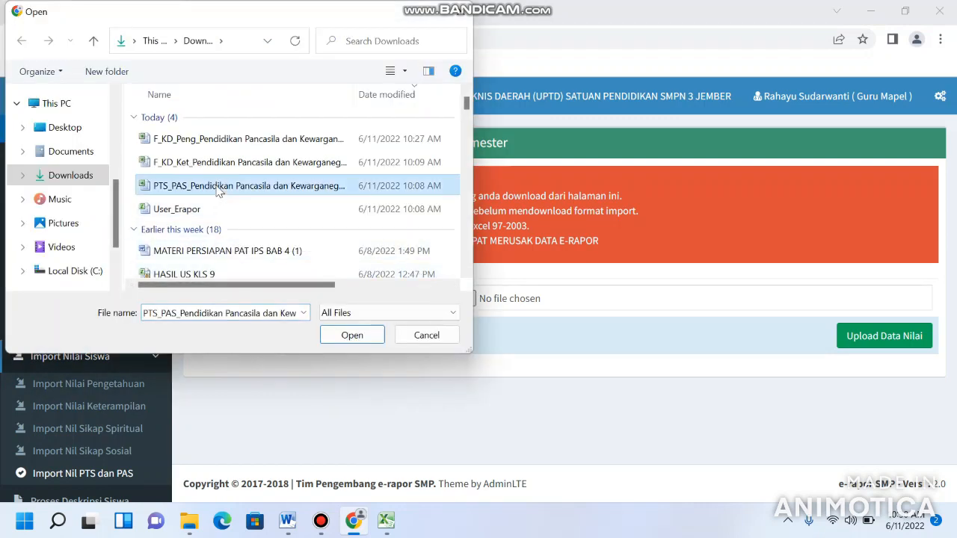
click(338, 320)
click(342, 323)
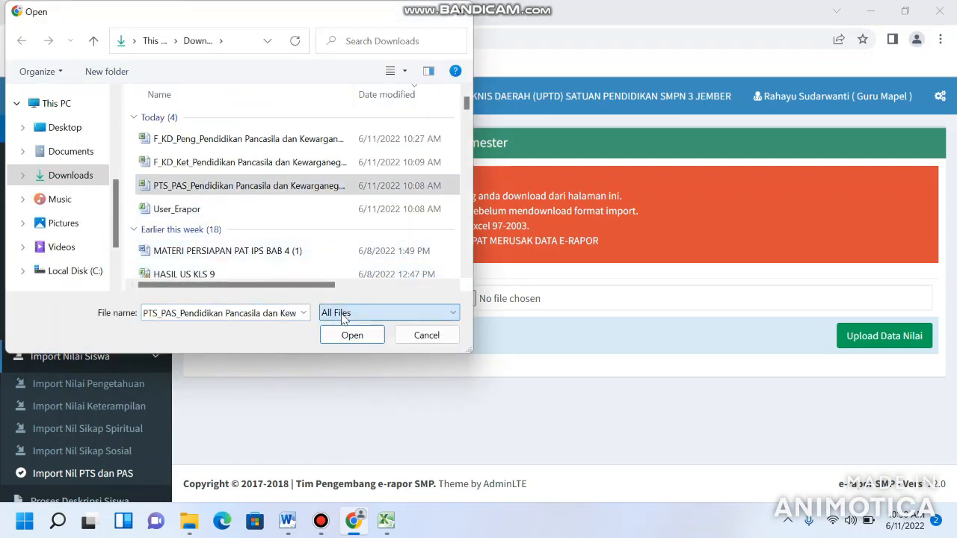
click(350, 335)
click(874, 338)
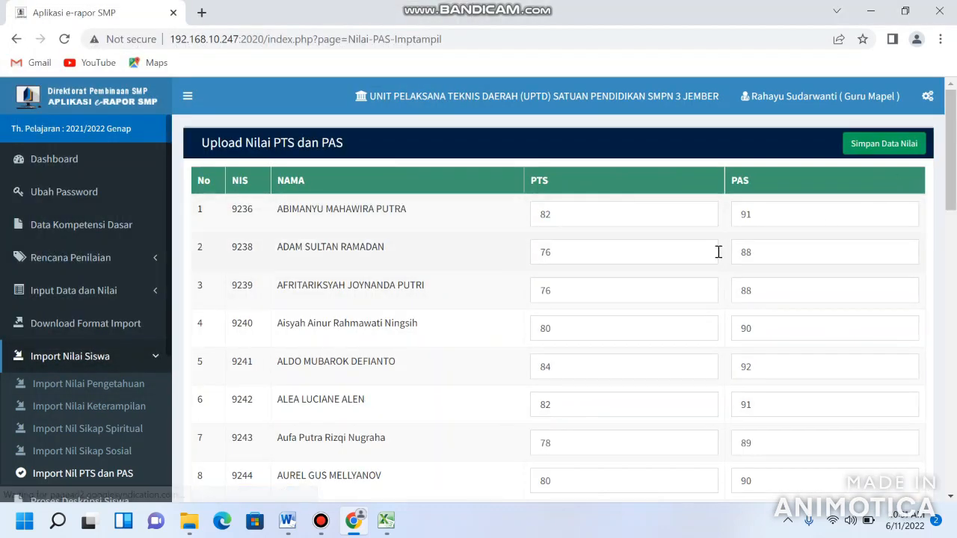
Check the uploaded PTS and PAS scores of all listed students, and save them.
scroll(719, 252, down, 7)
scroll(718, 252, down, 6)
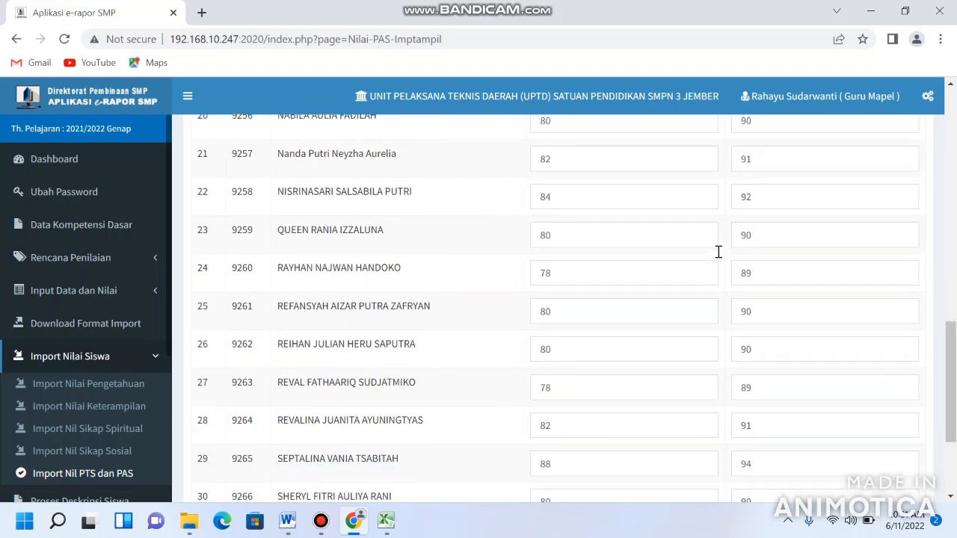
scroll(719, 251, up, 12)
scroll(719, 252, up, 2)
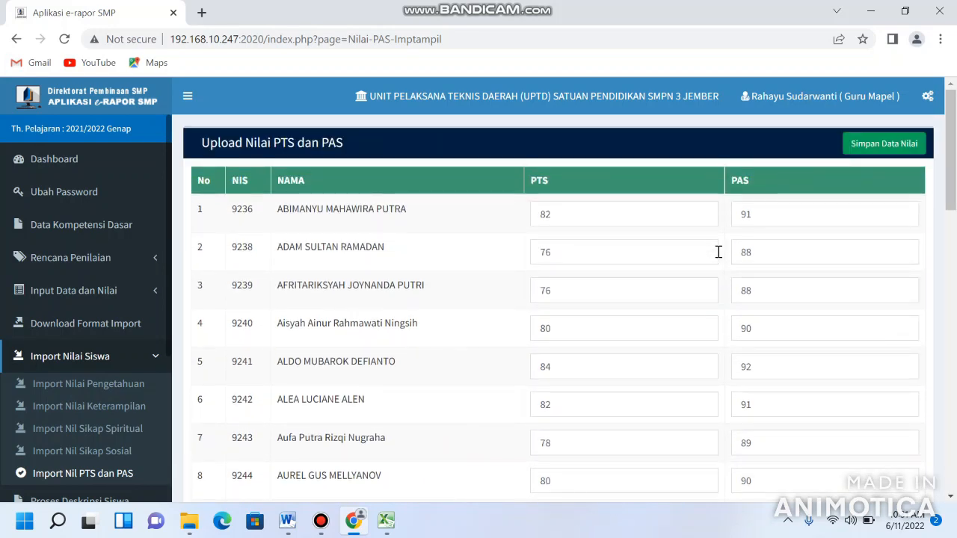
click(865, 150)
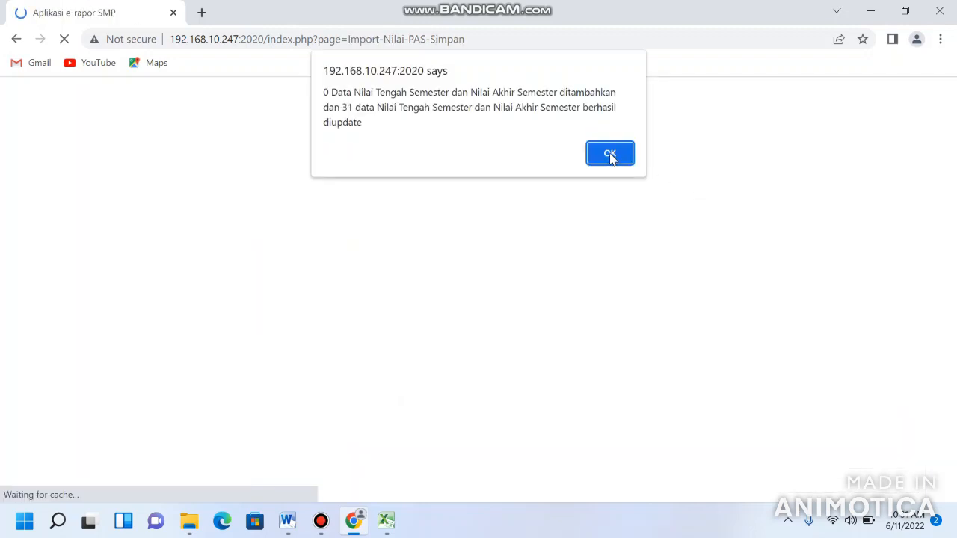
click(610, 154)
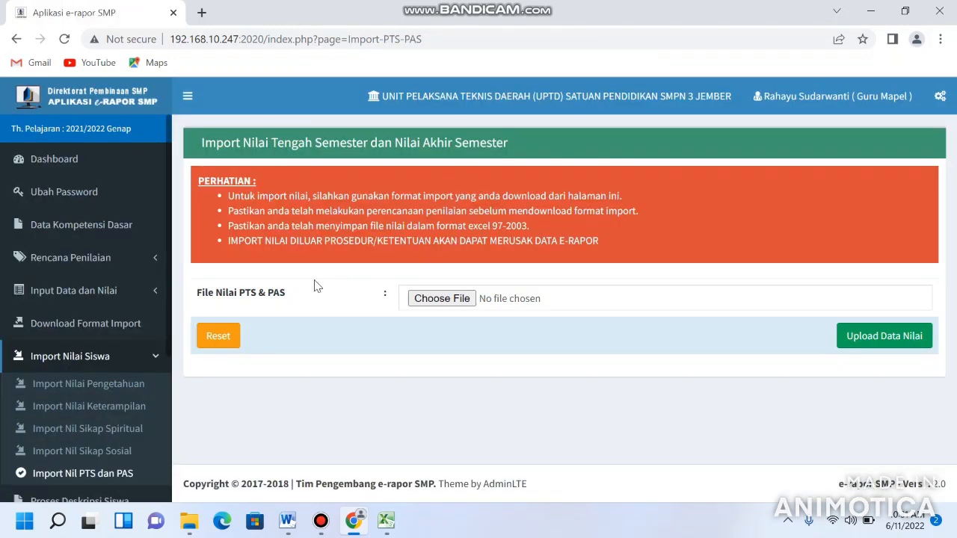
Review the Capaian Proses Penilaian table on the dashboard for each class's score input, submission and description status.
click(18, 159)
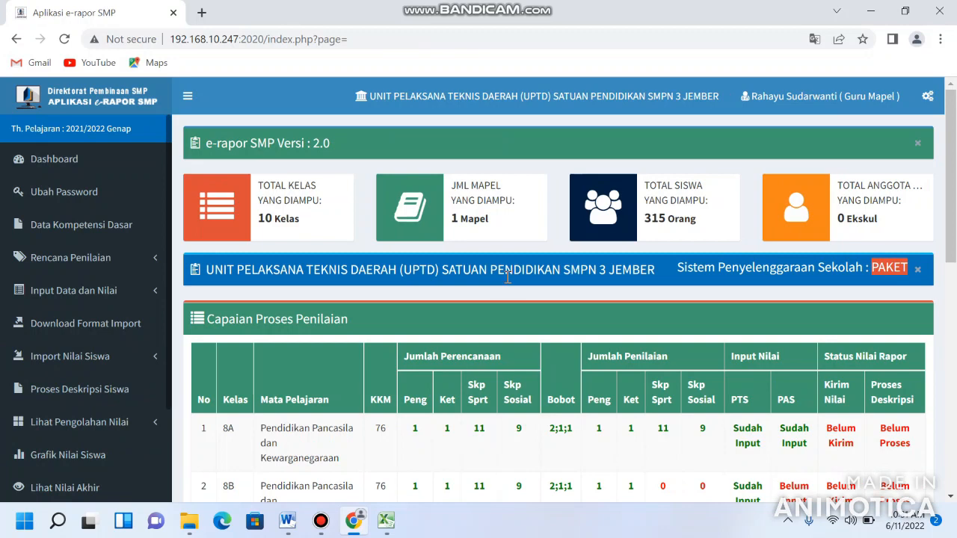
scroll(600, 323, down, 2)
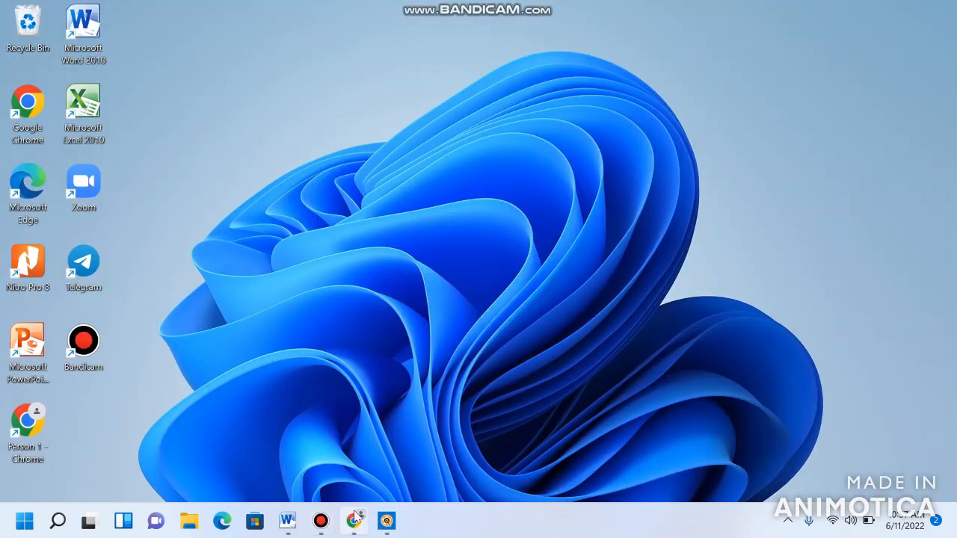
click(356, 512)
scroll(686, 355, down, 1)
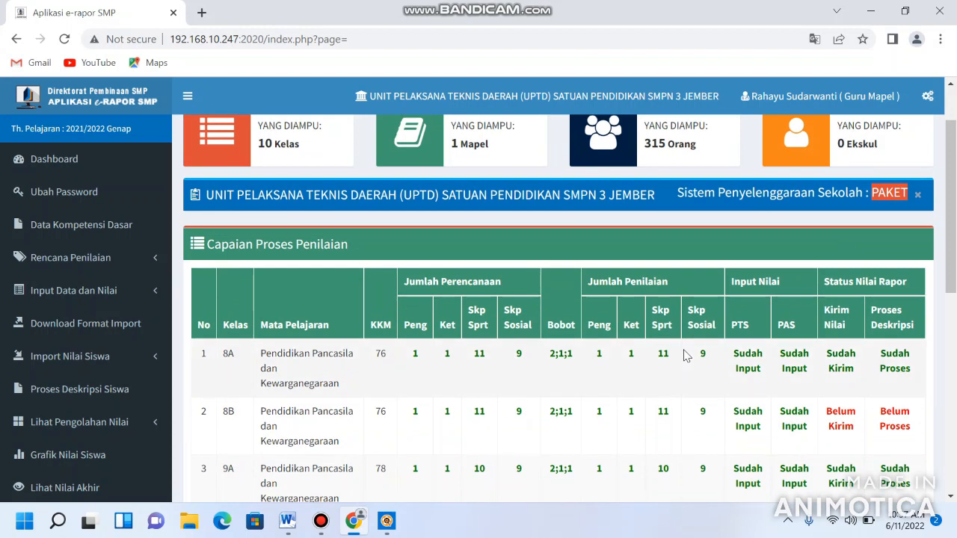
scroll(699, 350, down, 1)
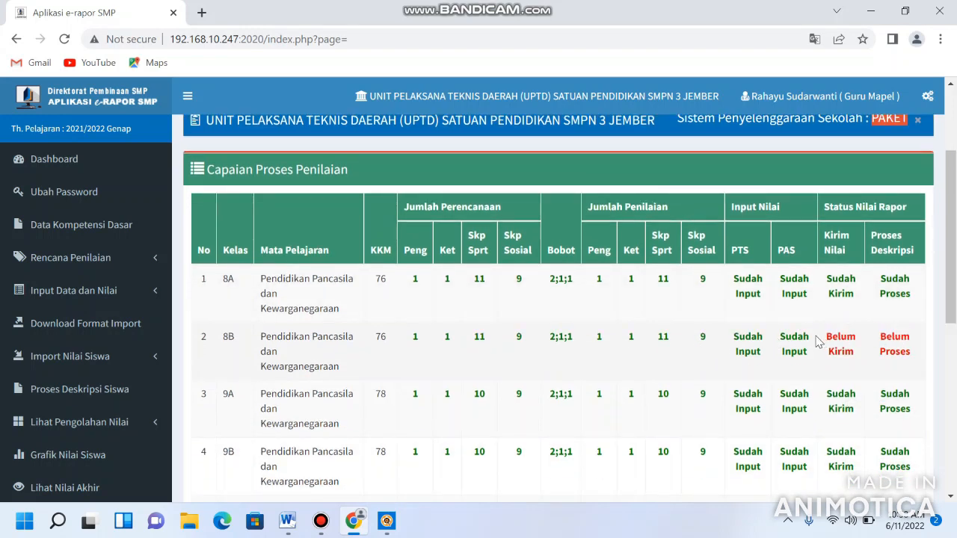
scroll(835, 269, down, 1)
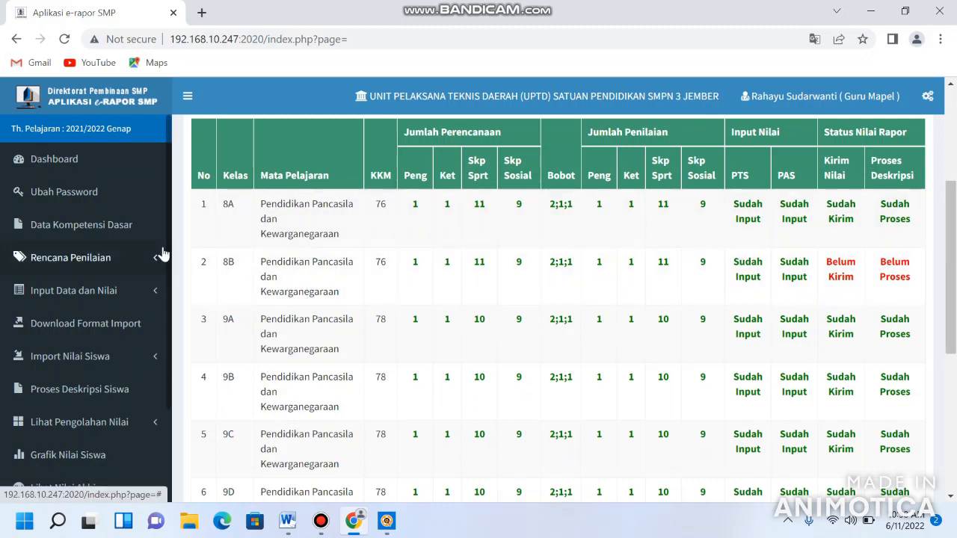
Open the student description processing for class 8B, subject Pendidikan Pancasila dan Kewarganegaraan.
scroll(127, 267, down, 2)
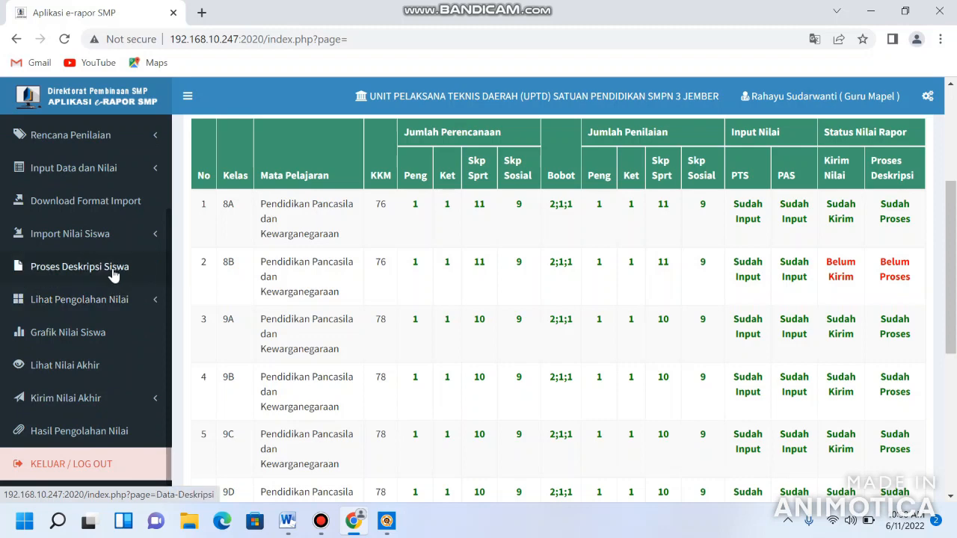
click(115, 275)
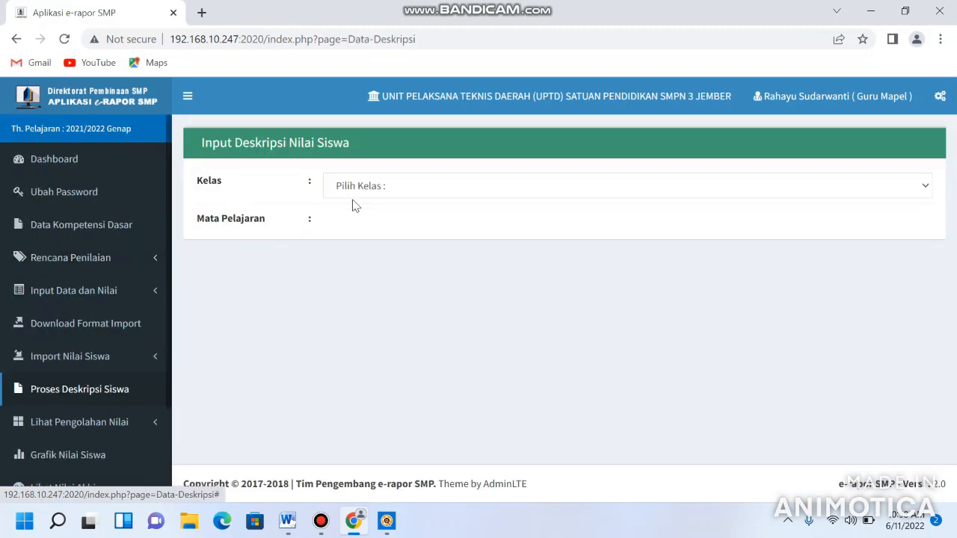
click(369, 187)
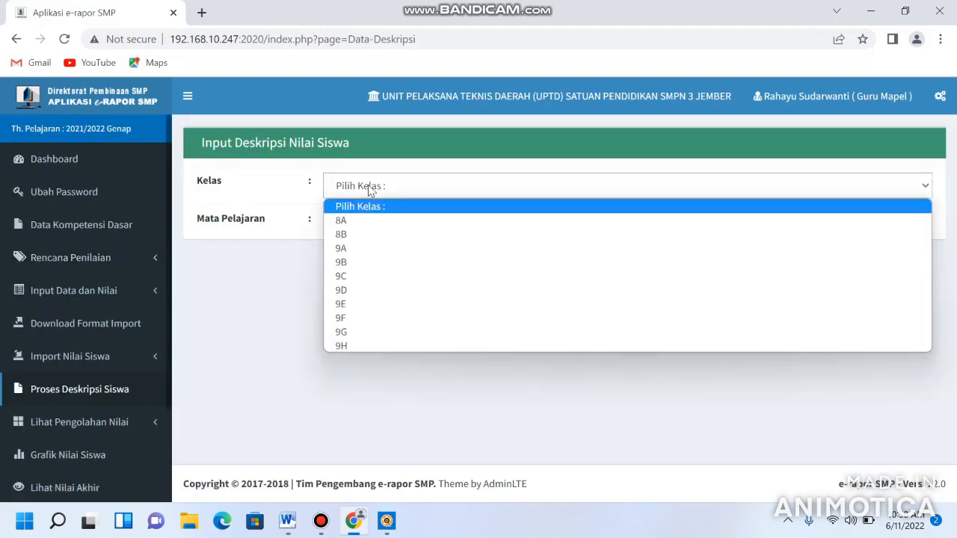
click(359, 236)
click(359, 234)
click(356, 256)
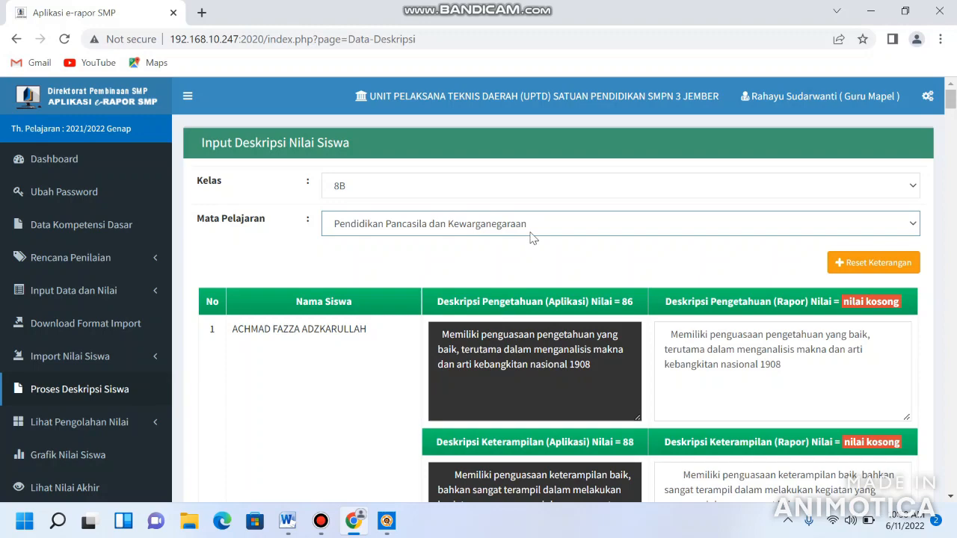
Save the knowledge and skills descriptions for all class 8B students and check the class status on the dashboard.
scroll(534, 236, down, 13)
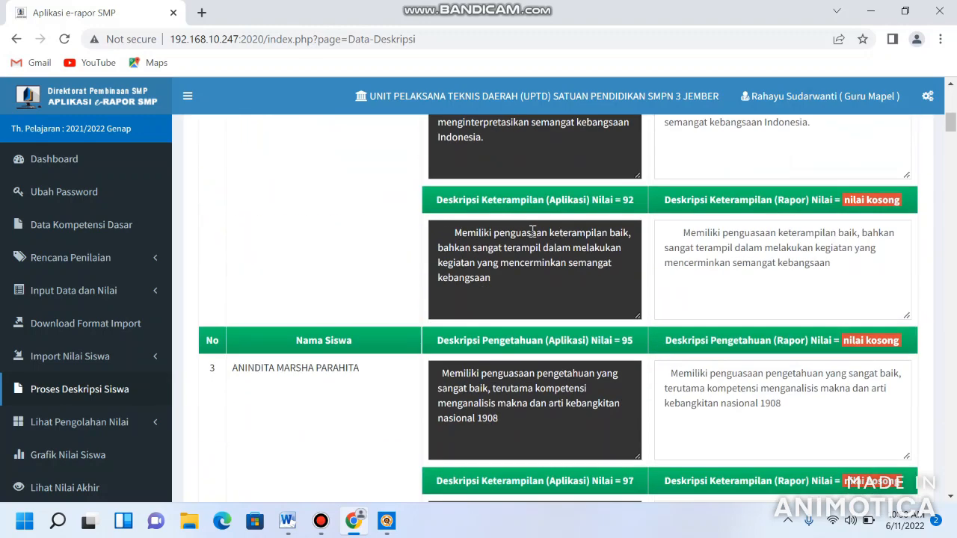
scroll(534, 237, down, 7)
drag(948, 166, 956, 499)
click(890, 393)
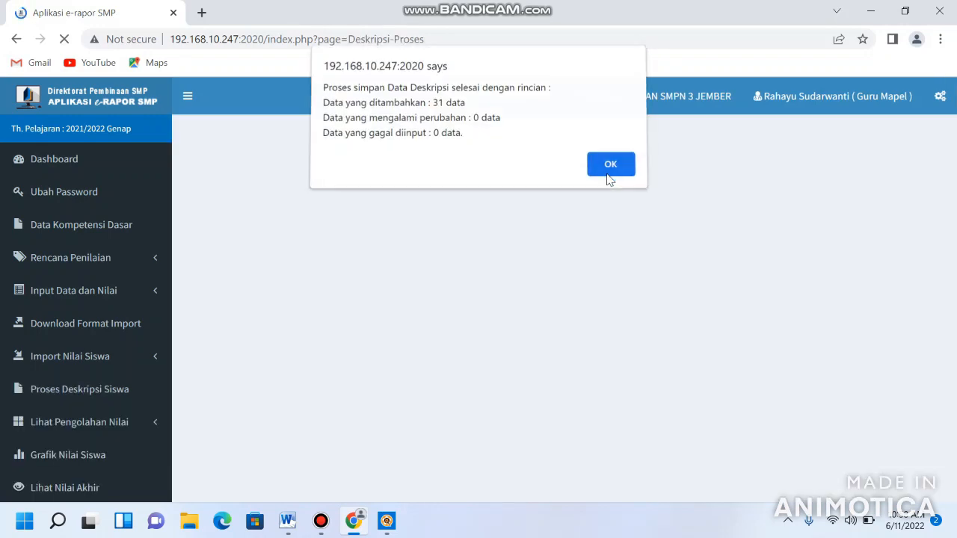
click(610, 166)
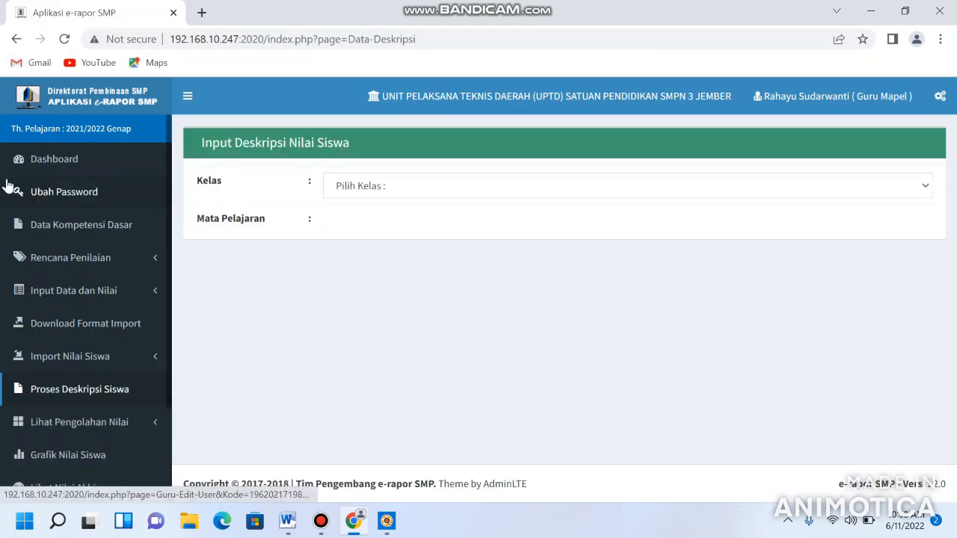
click(38, 168)
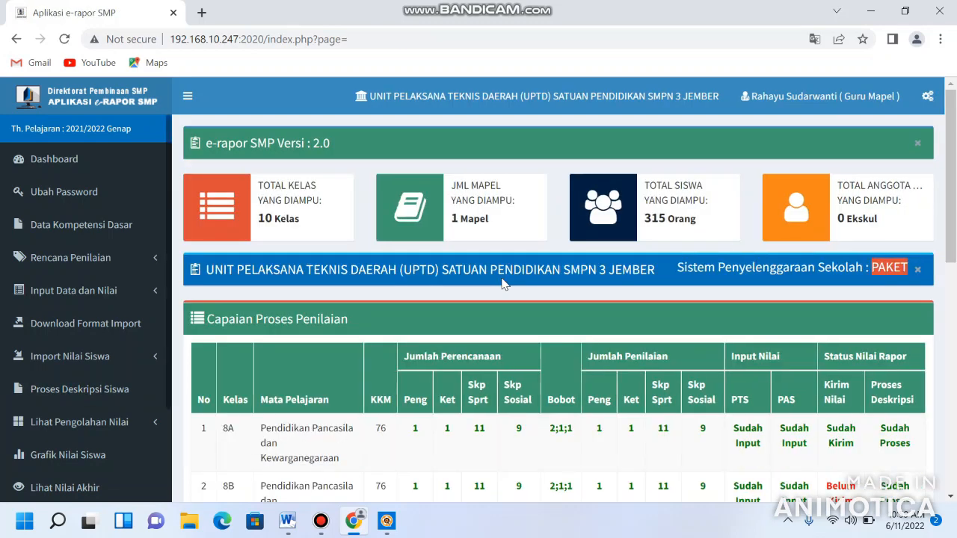
scroll(574, 297, down, 2)
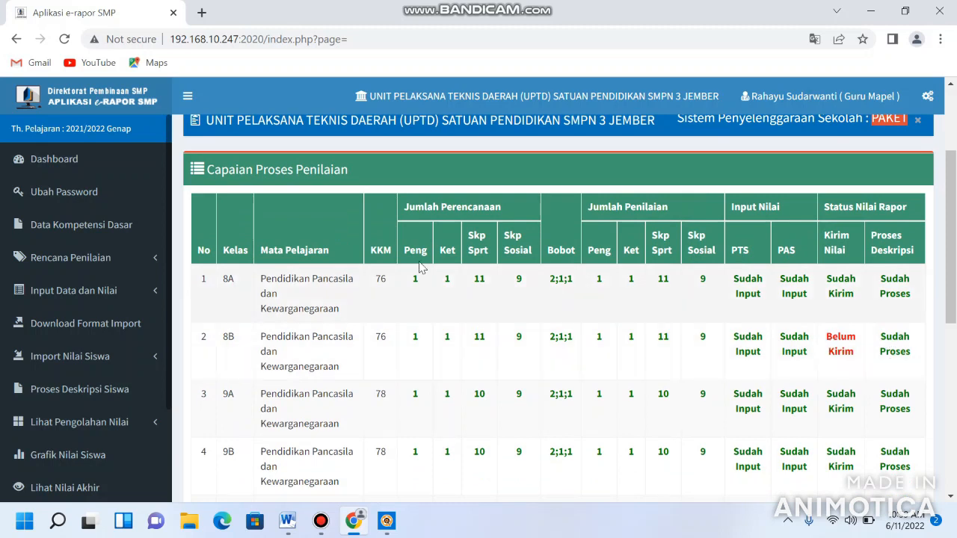
Open the final score submission (Kirim Nilai Akhir) for class 8B, subject Pendidikan Pancasila dan Kewarganegaraan.
scroll(71, 278, down, 2)
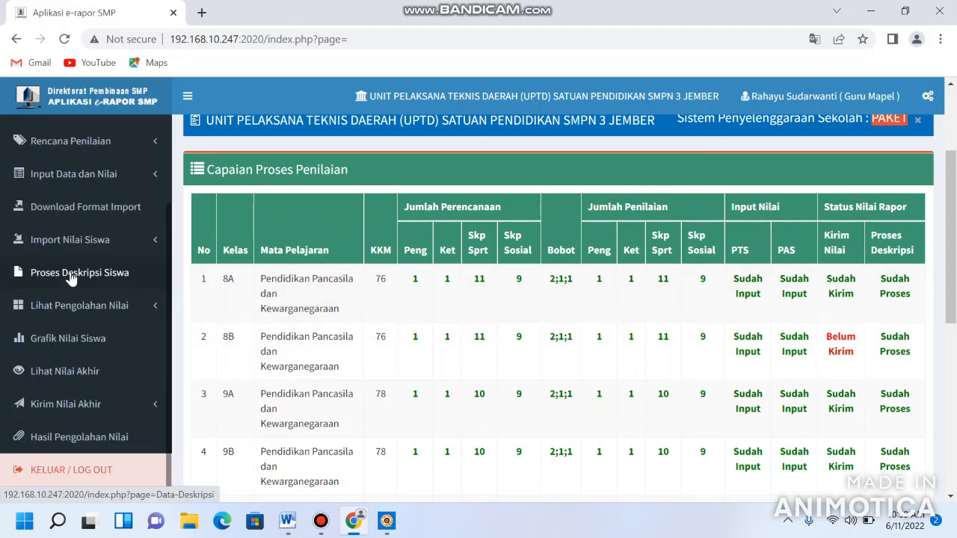
click(66, 406)
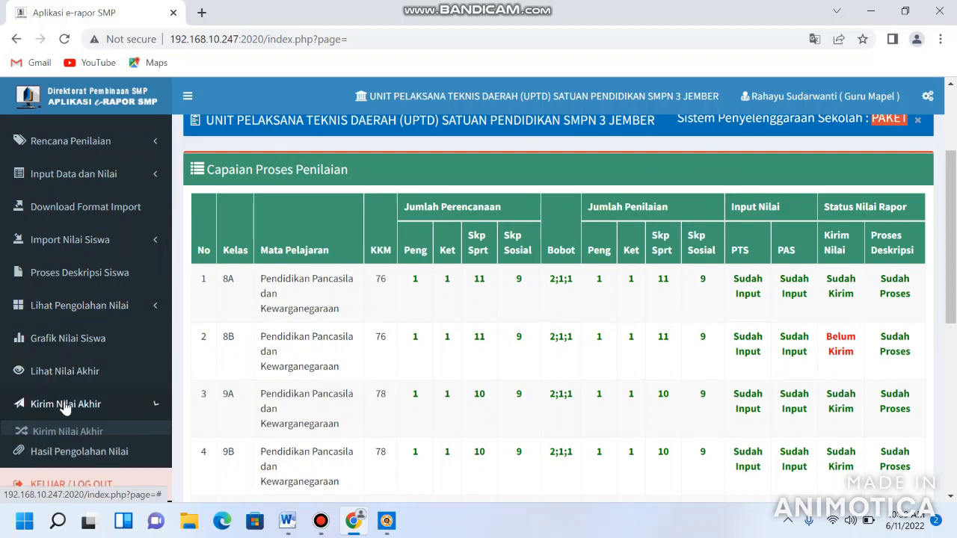
click(66, 434)
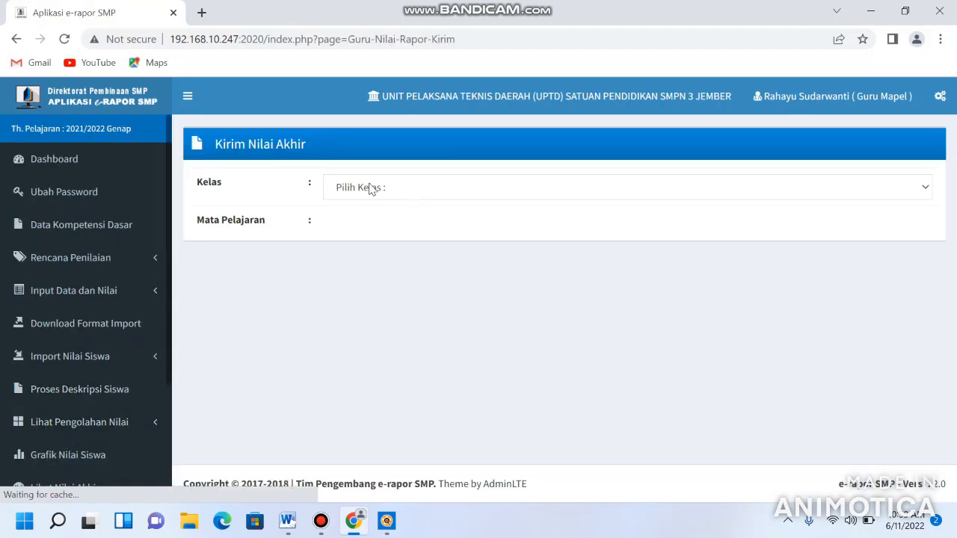
click(371, 188)
click(364, 236)
click(367, 230)
click(367, 259)
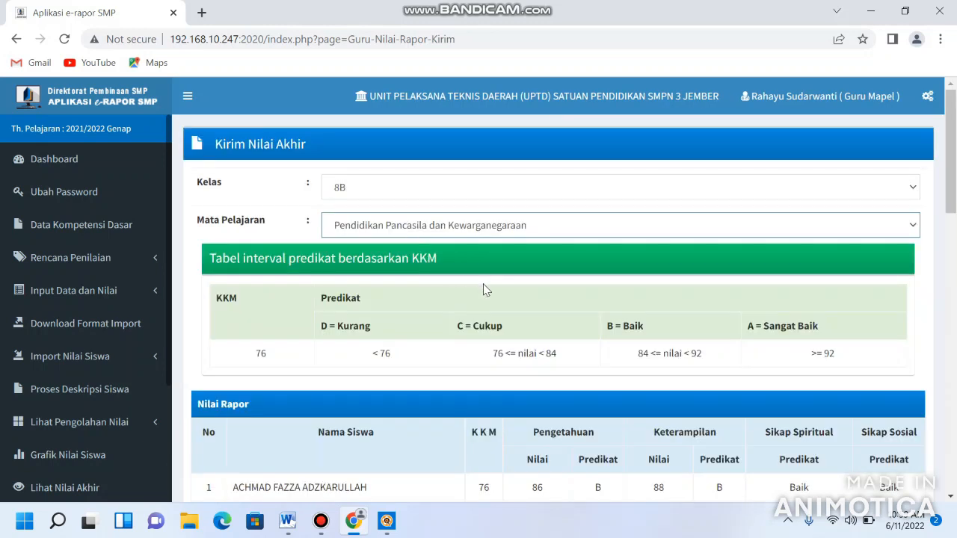
Review the class 8B report scores and predicates for all students and submit them as final scores (Kirim Nilai Akhir).
scroll(521, 287, down, 2)
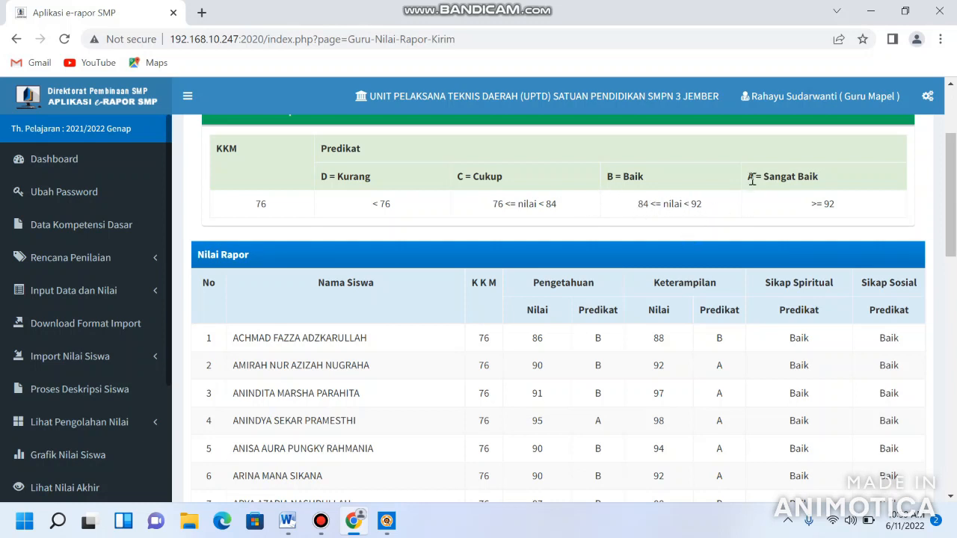
scroll(771, 198, down, 6)
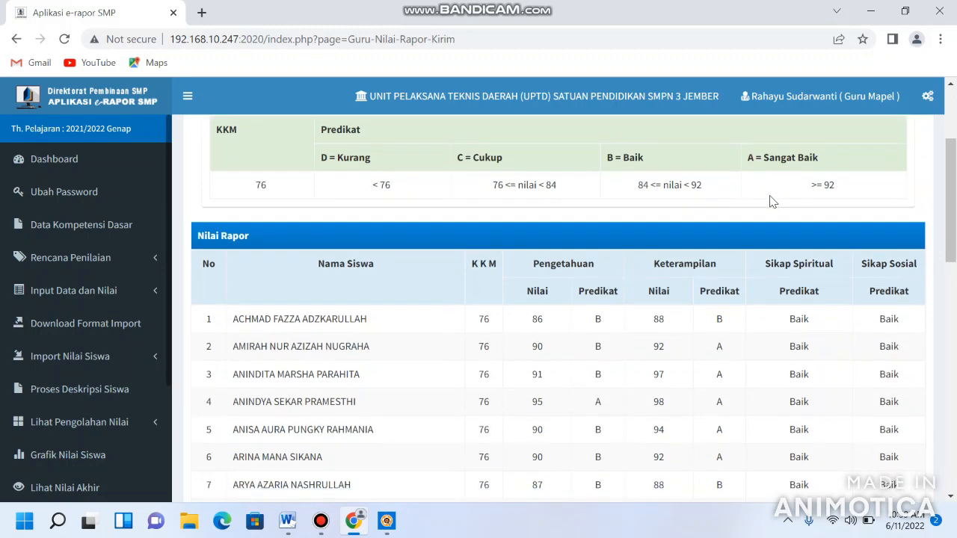
scroll(771, 208, up, 1)
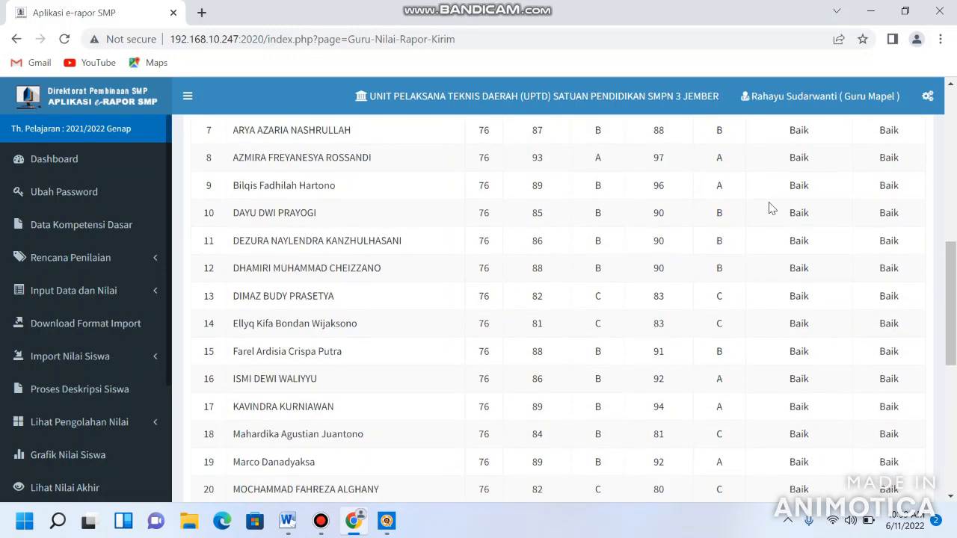
scroll(766, 207, up, 3)
scroll(767, 209, down, 7)
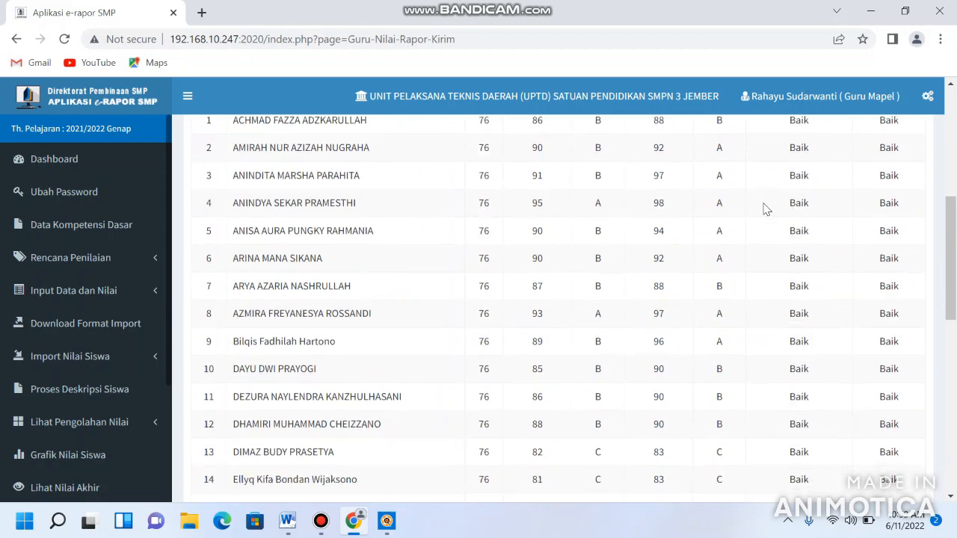
scroll(766, 209, down, 2)
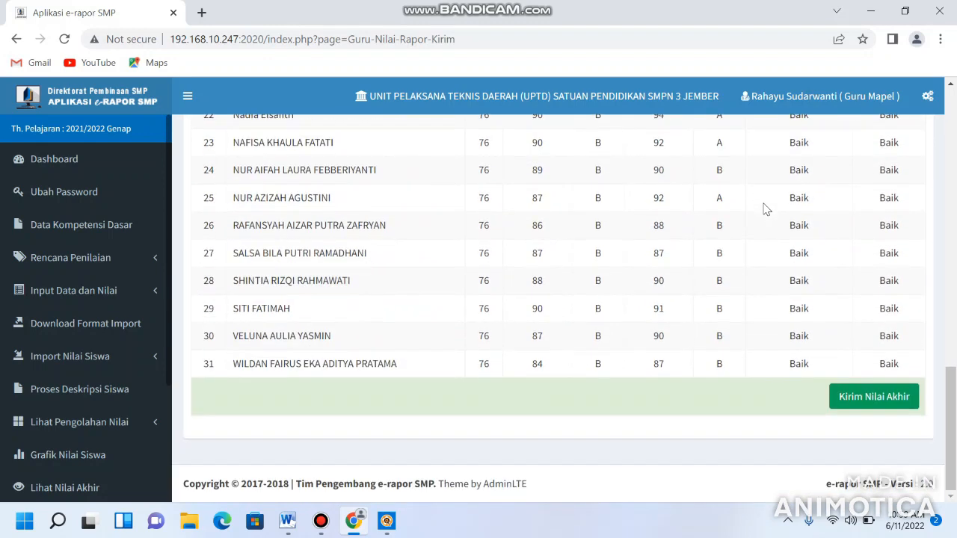
click(856, 404)
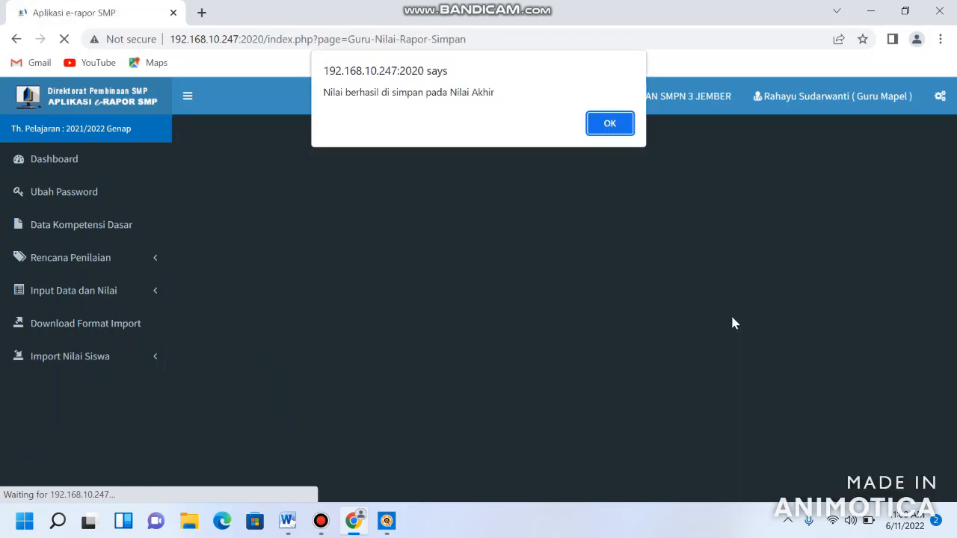
click(607, 124)
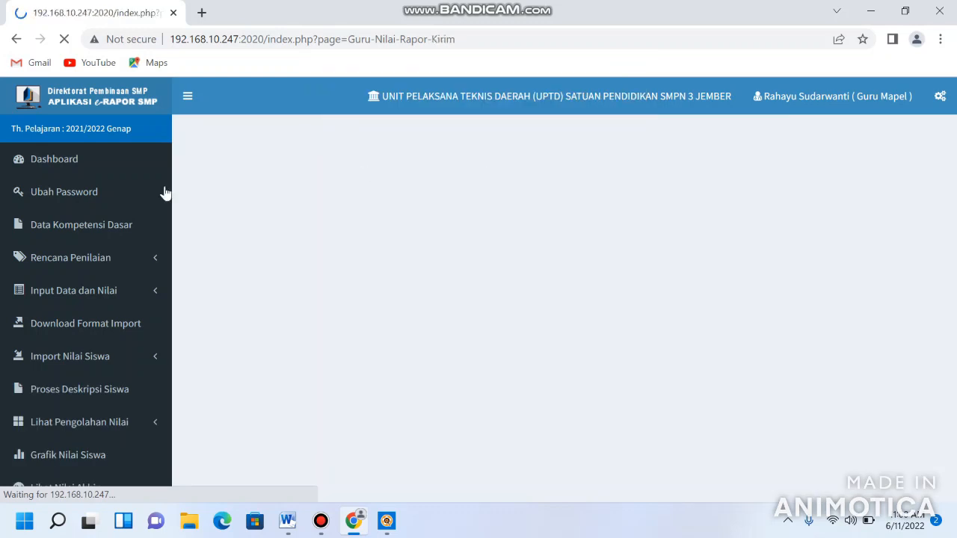
Check each class's submission and description status in the dashboard's Capaian Proses Penilaian table and log out of the teacher account.
click(55, 166)
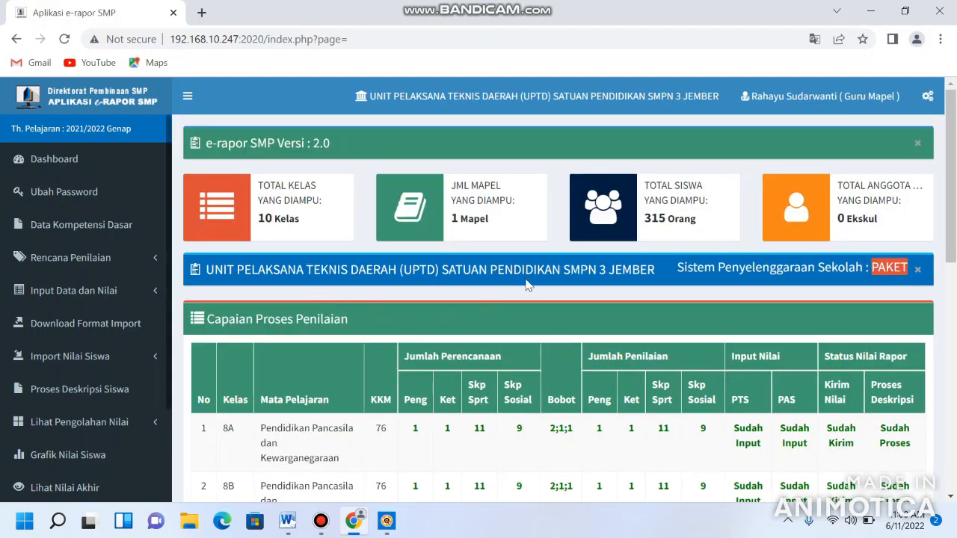
scroll(527, 282, down, 1)
scroll(526, 282, down, 1)
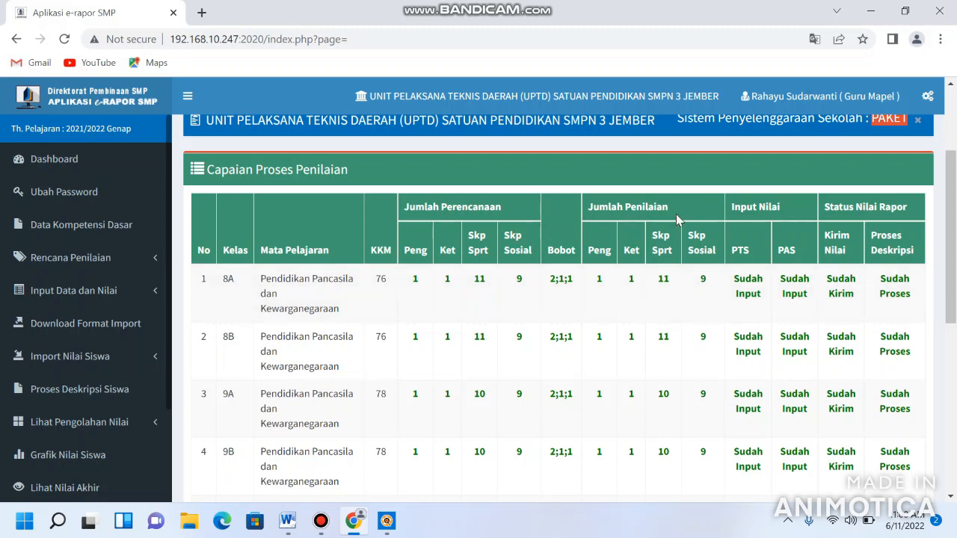
click(822, 96)
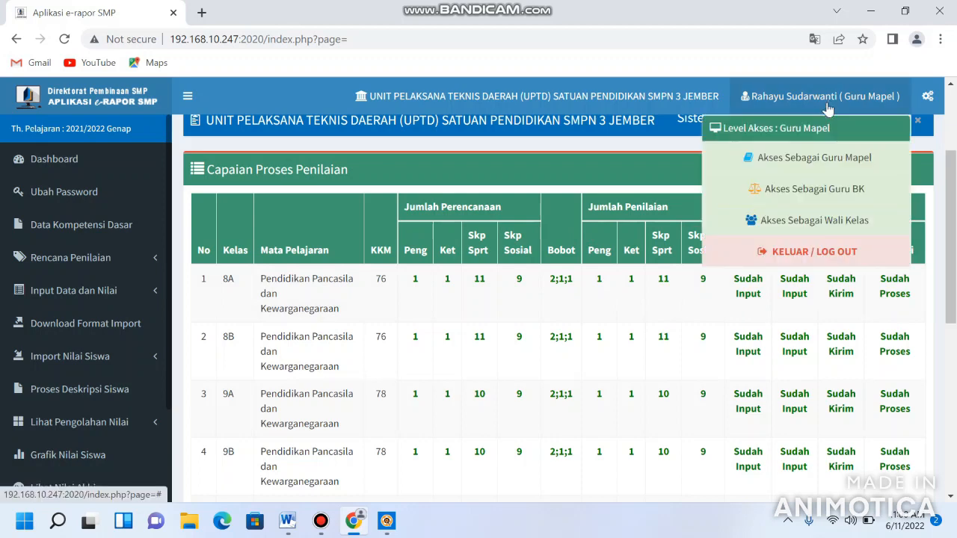
click(802, 249)
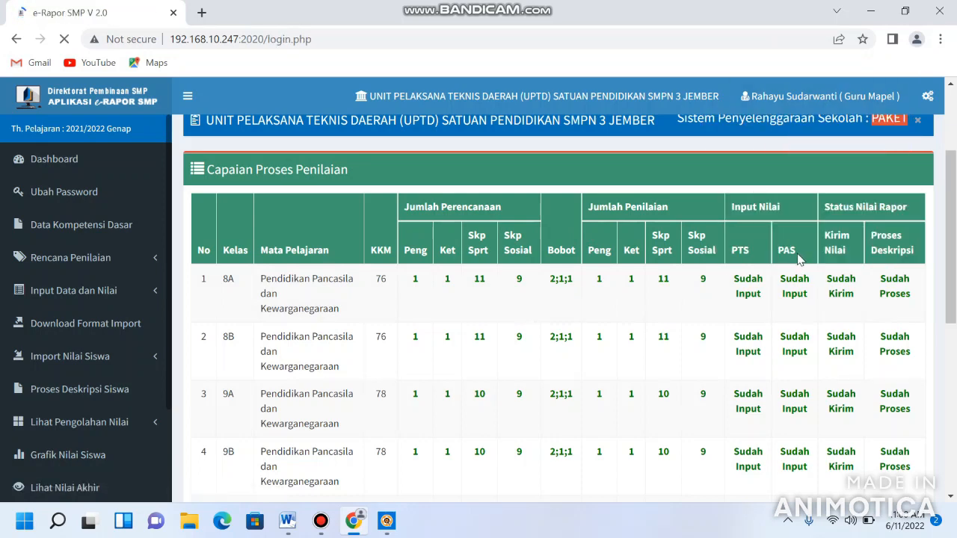